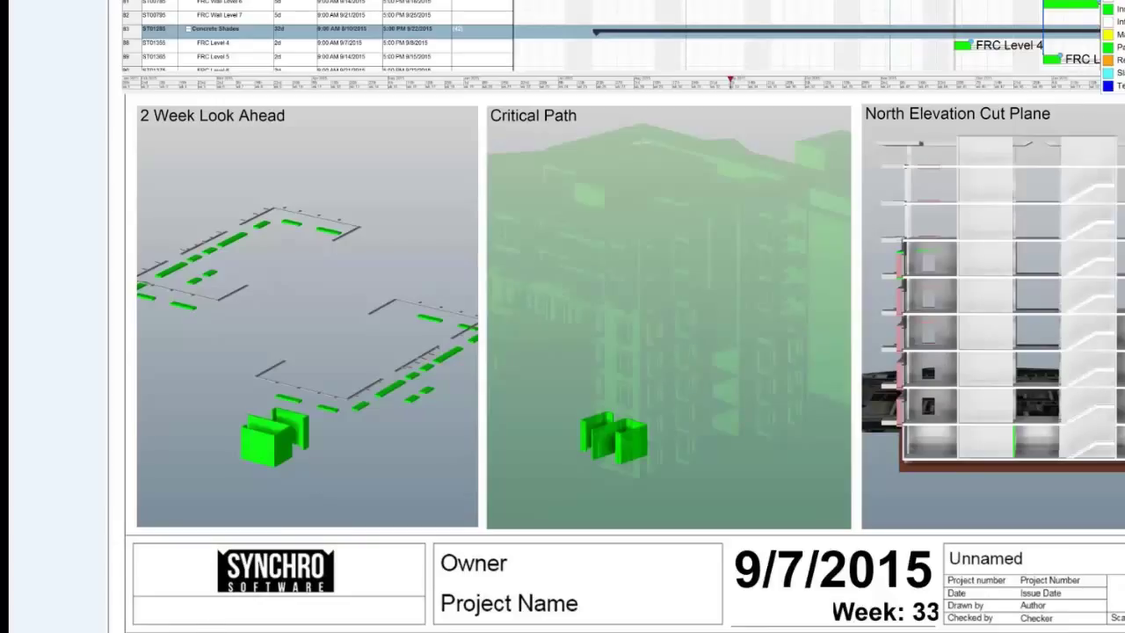
Step: Bring up the Webinar folder and open the sample weekly report image (2)
{"action": "mouse_move", "coordinate": [113, 632]}
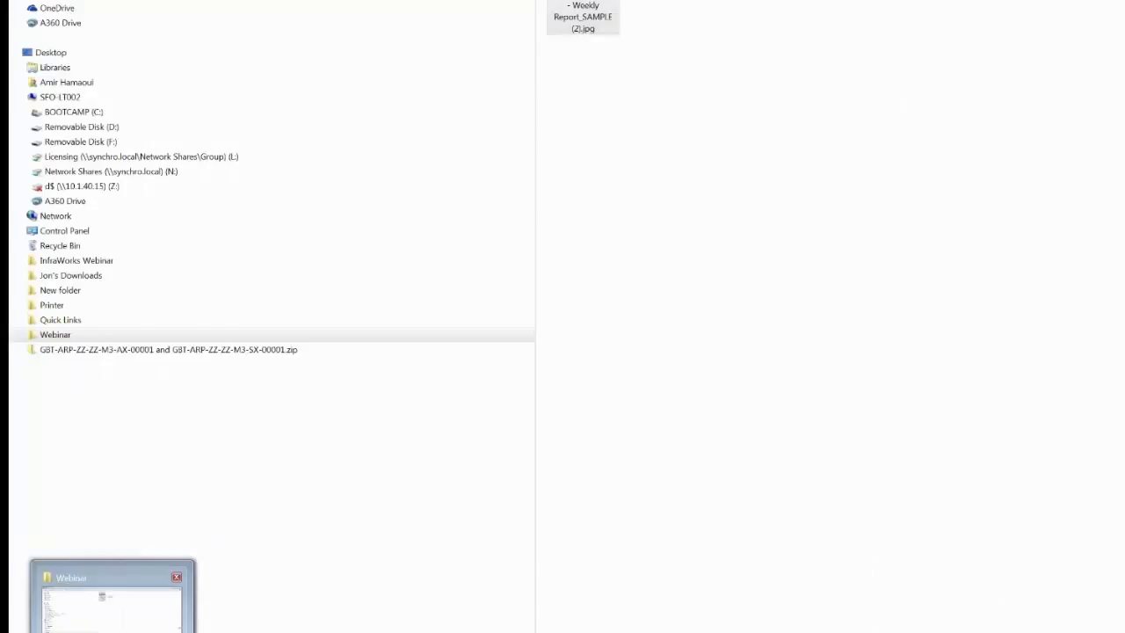
{"action": "left_click", "coordinate": [107, 611]}
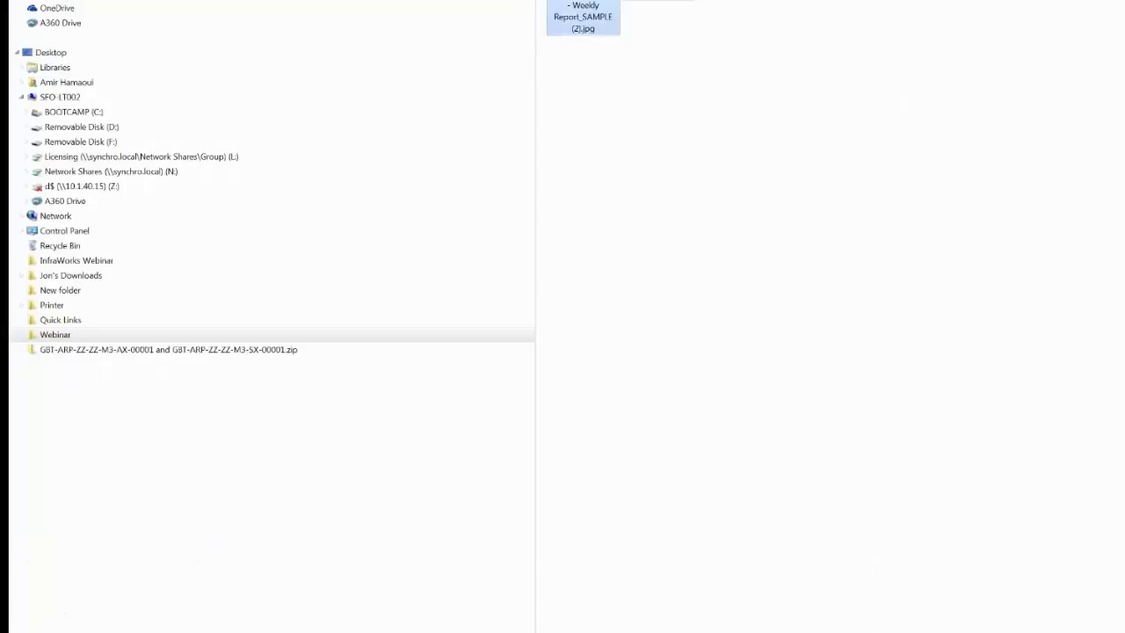
{"action": "double_click", "coordinate": [588, 3]}
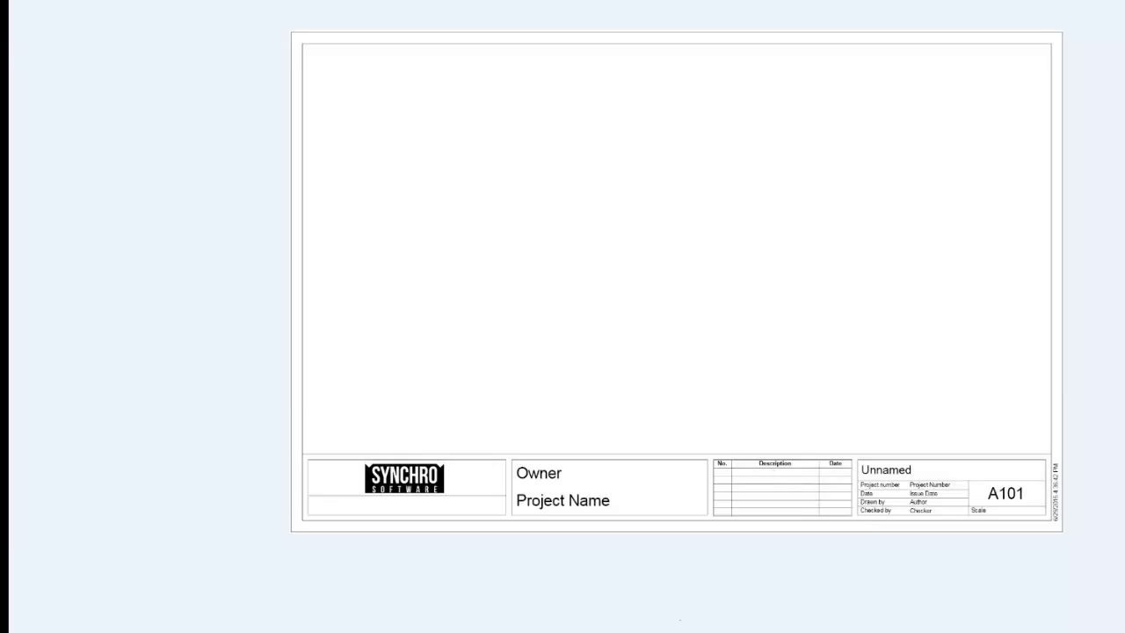
Step: Switch to the SYNCHRO project, reorient the 3D site model, and enlarge the 3D view by shrinking the Gantt area
{"action": "mouse_move", "coordinate": [547, 632]}
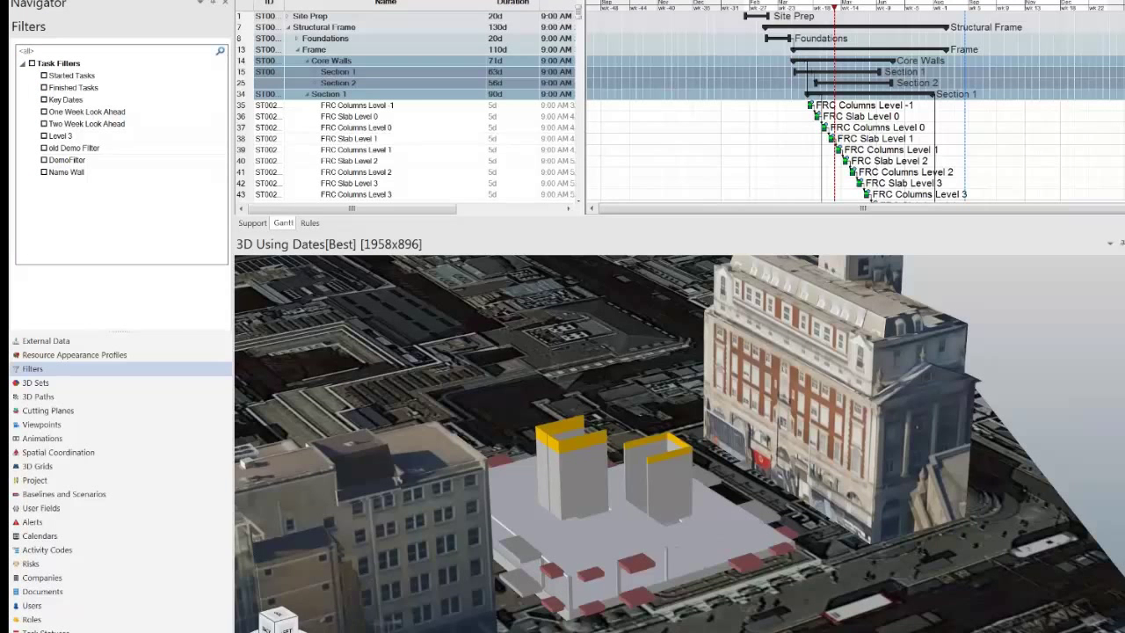
{"action": "middle_click_drag", "start_coordinate": [668, 441], "coordinate": [639, 453]}
{"action": "left_click_drag", "start_coordinate": [639, 452], "coordinate": [706, 475]}
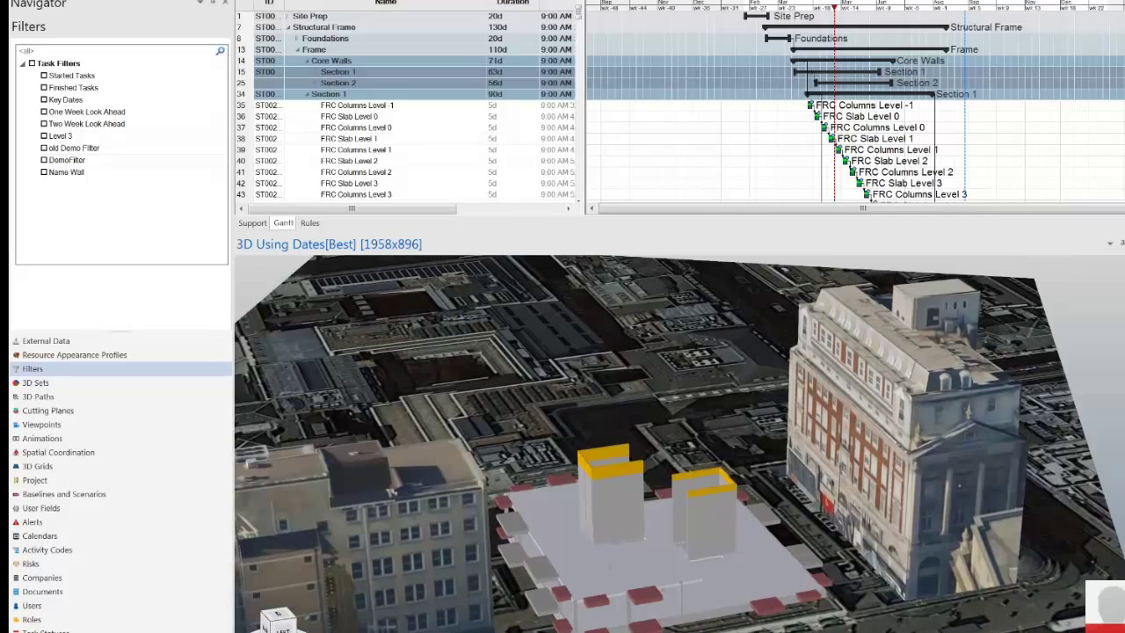
{"action": "left_click_drag", "start_coordinate": [587, 233], "coordinate": [587, 189]}
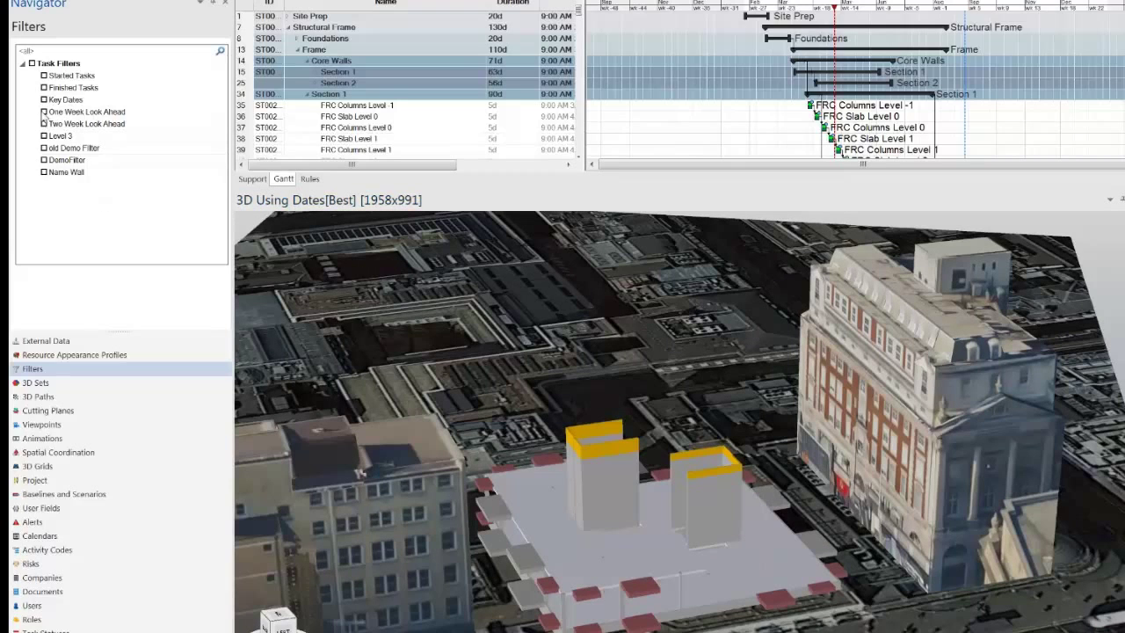
Step: Filter the task list with Two Week Look Ahead and display that filter's look-ahead duration and time settings
{"action": "left_click", "coordinate": [44, 111]}
{"action": "left_click", "coordinate": [44, 112]}
{"action": "left_click", "coordinate": [44, 124]}
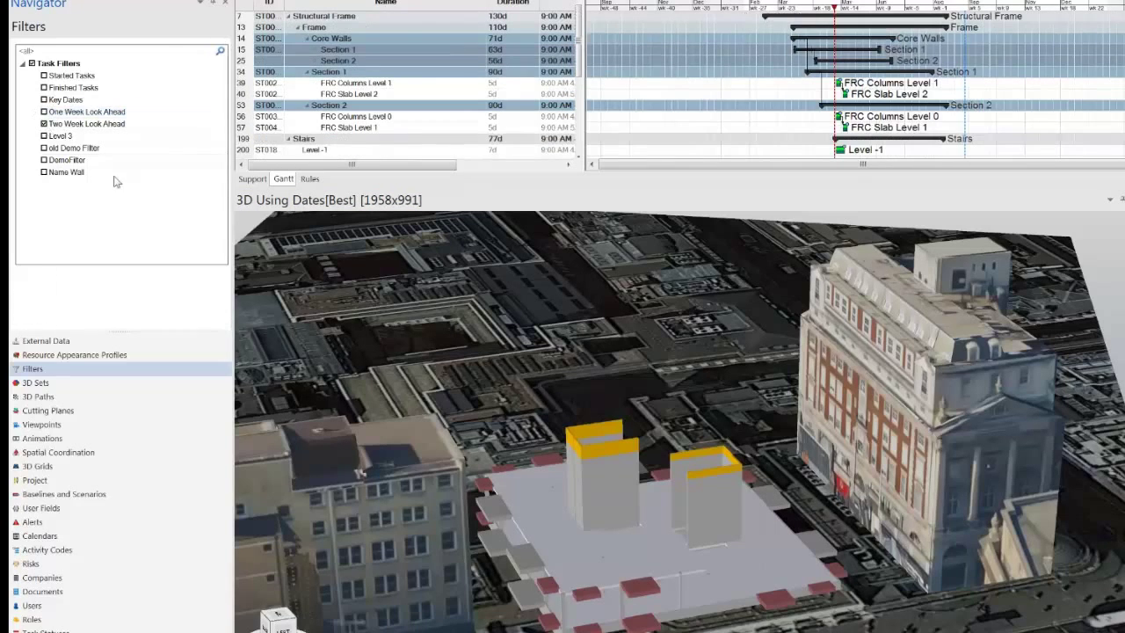
{"action": "left_click", "coordinate": [89, 124]}
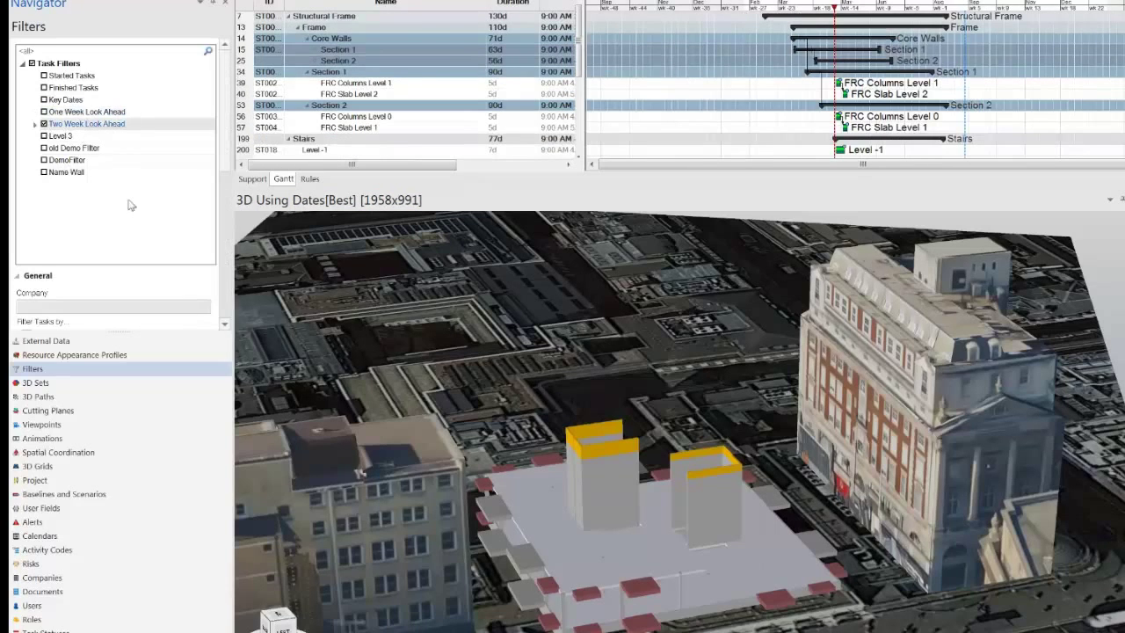
{"action": "scroll", "coordinate": [134, 213], "scroll_direction": "down", "scroll_amount": 5}
{"action": "scroll", "coordinate": [135, 213], "scroll_direction": "down", "scroll_amount": 4}
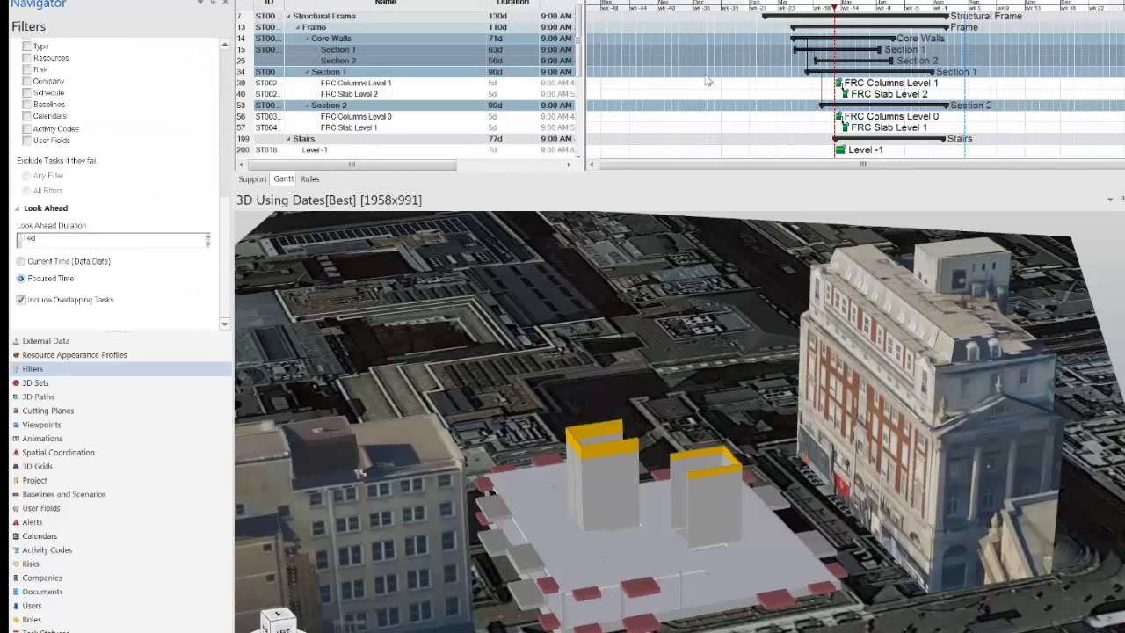
Step: Shift the focused time back and forth along the Gantt timeline to examine how the look-ahead tasks and 3D model update
{"action": "mouse_move", "coordinate": [847, 7]}
{"action": "left_mouse_down"}
{"action": "mouse_move", "coordinate": [865, 6]}
{"action": "mouse_move", "coordinate": [807, 9]}
{"action": "left_mouse_up"}
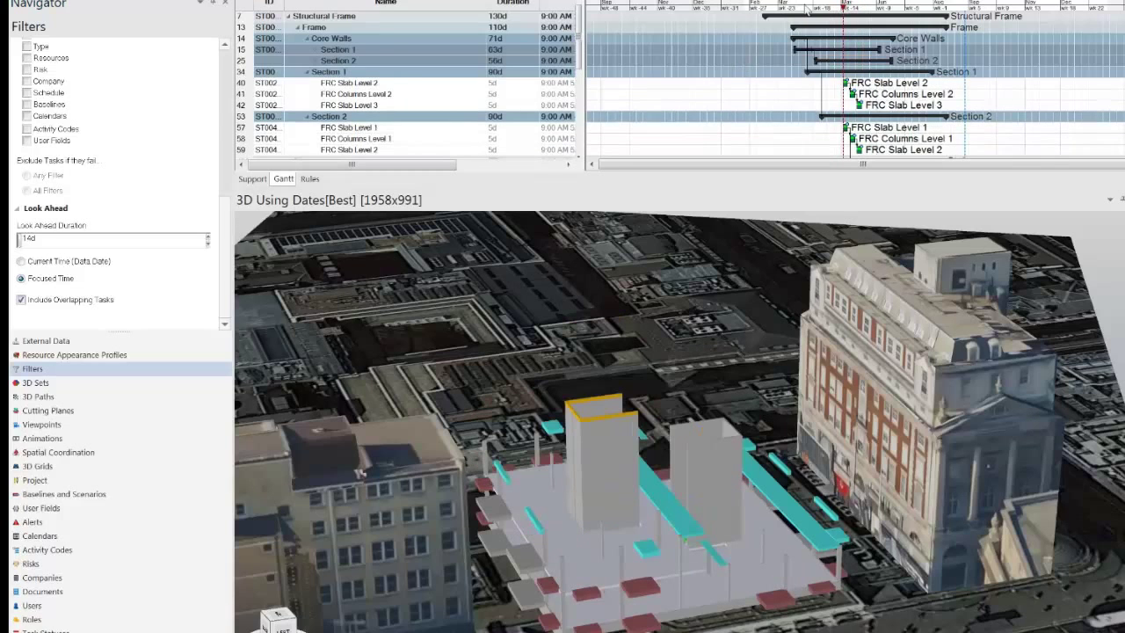
{"action": "left_click", "coordinate": [829, 9]}
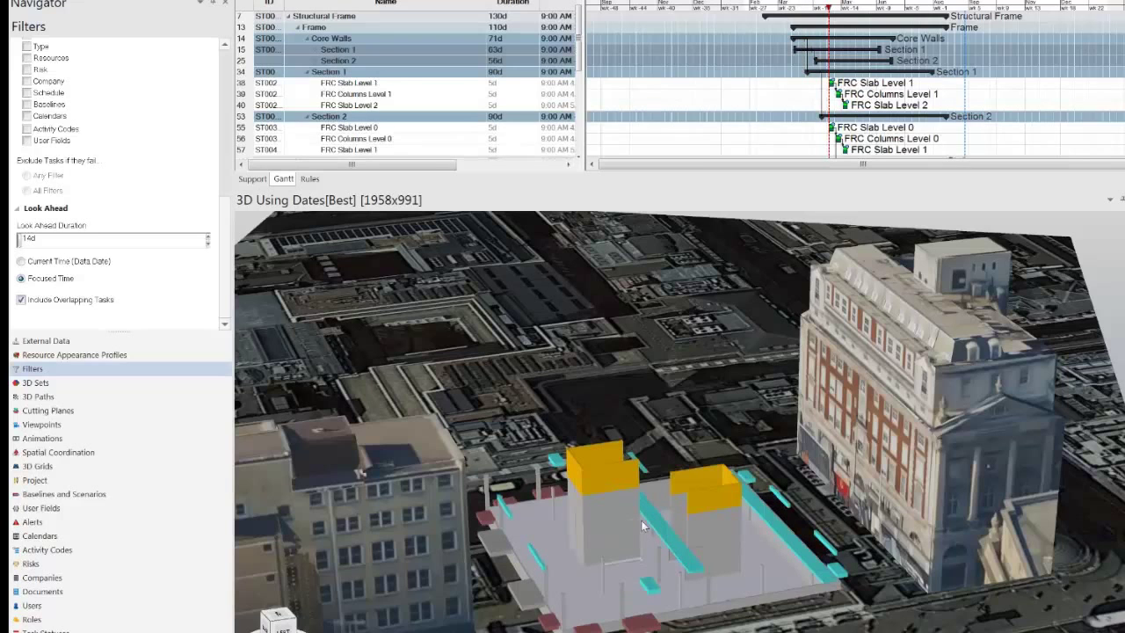
{"action": "middle_click_drag", "start_coordinate": [642, 520], "coordinate": [663, 508]}
{"action": "left_click", "coordinate": [663, 444]}
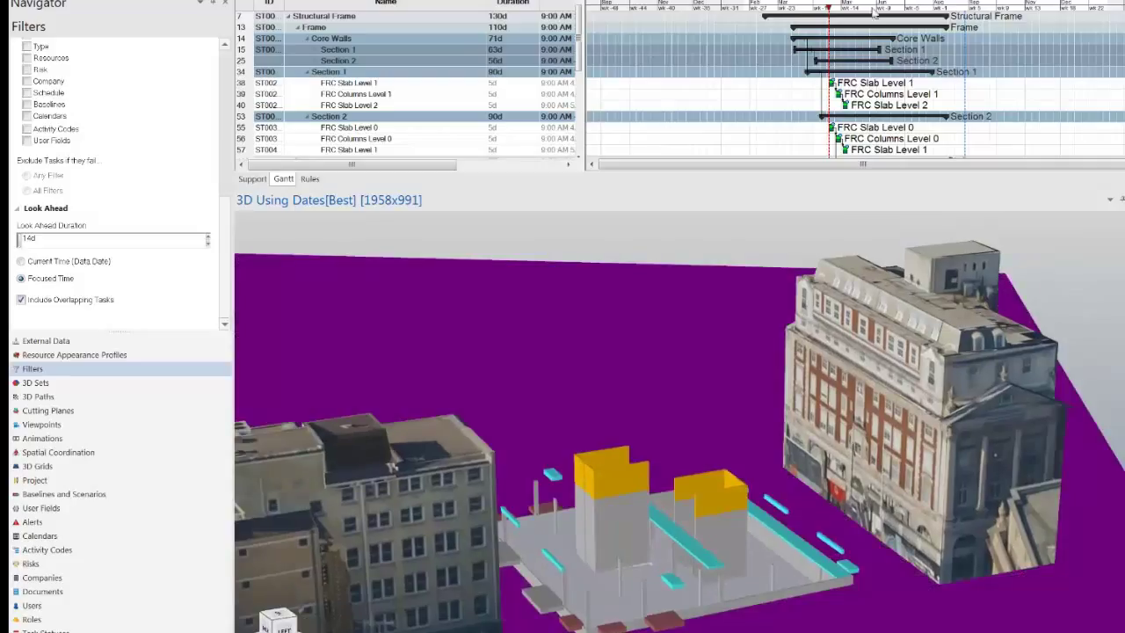
{"action": "left_click", "coordinate": [855, 7]}
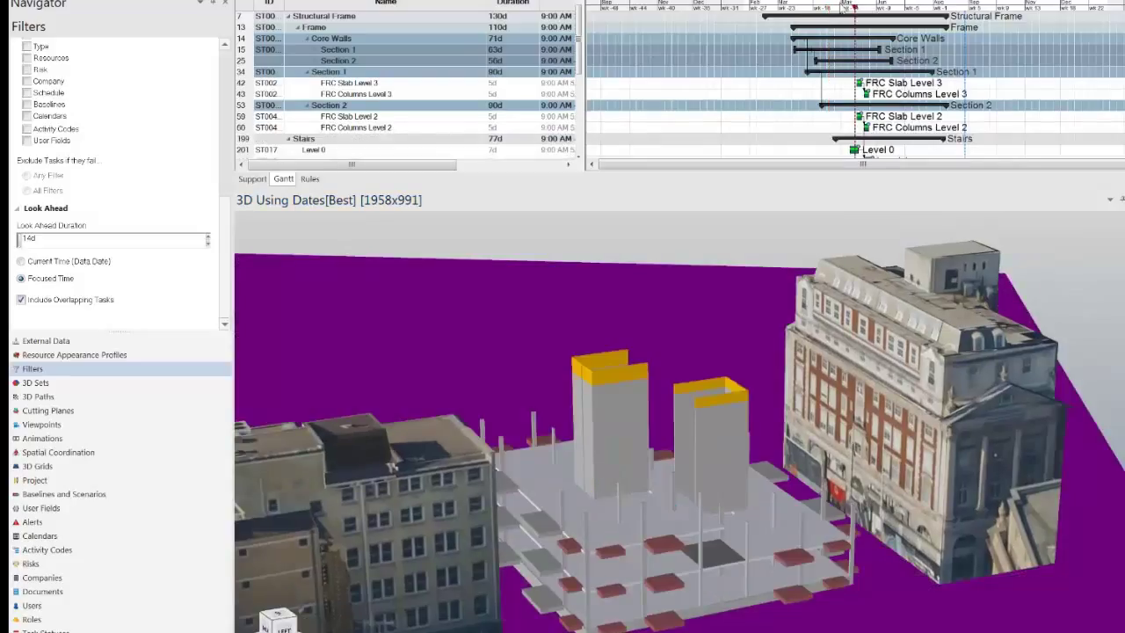
{"action": "left_click", "coordinate": [837, 8]}
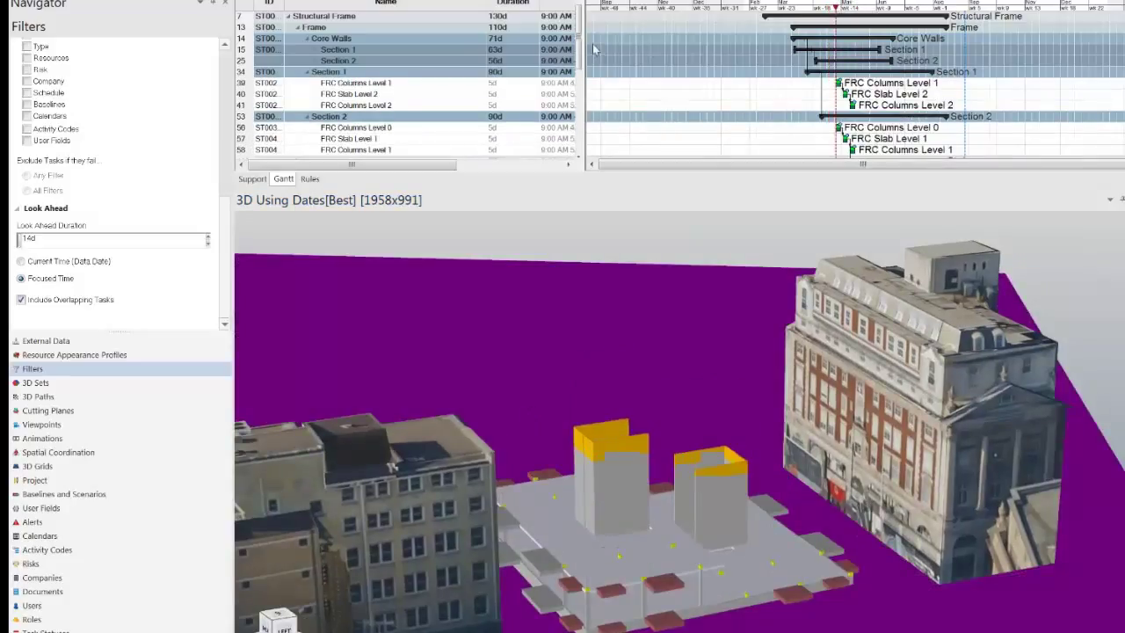
Step: Switch the Two Week Look Ahead filter off and back on to compare the full and filtered task lists
{"action": "scroll", "coordinate": [231, 101], "scroll_direction": "up", "scroll_amount": 5}
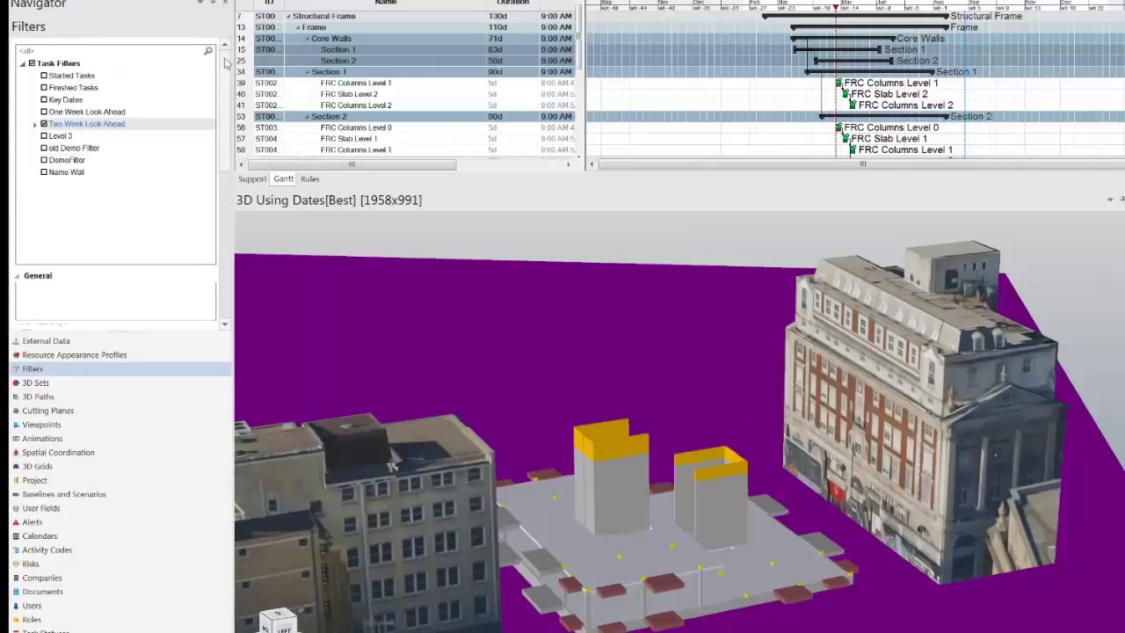
{"action": "left_click", "coordinate": [44, 124]}
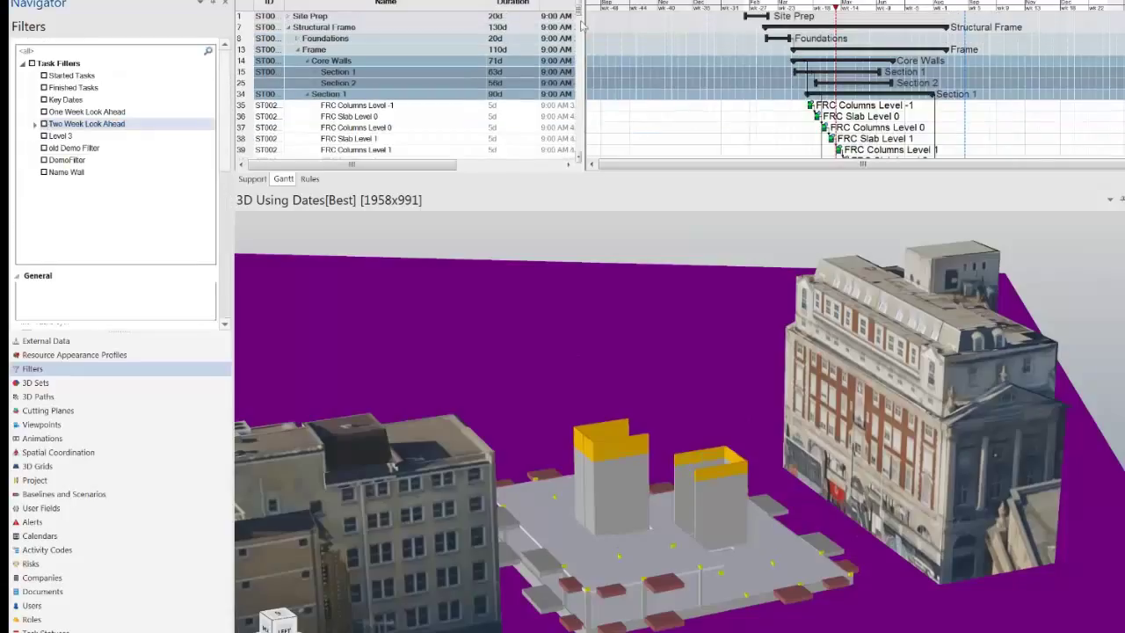
{"action": "scroll", "coordinate": [580, 15], "scroll_direction": "down", "scroll_amount": 1}
{"action": "mouse_move", "coordinate": [579, 17]}
{"action": "left_mouse_down"}
{"action": "mouse_move", "coordinate": [580, 47]}
{"action": "mouse_move", "coordinate": [580, 13]}
{"action": "left_mouse_up"}
{"action": "left_click", "coordinate": [44, 124]}
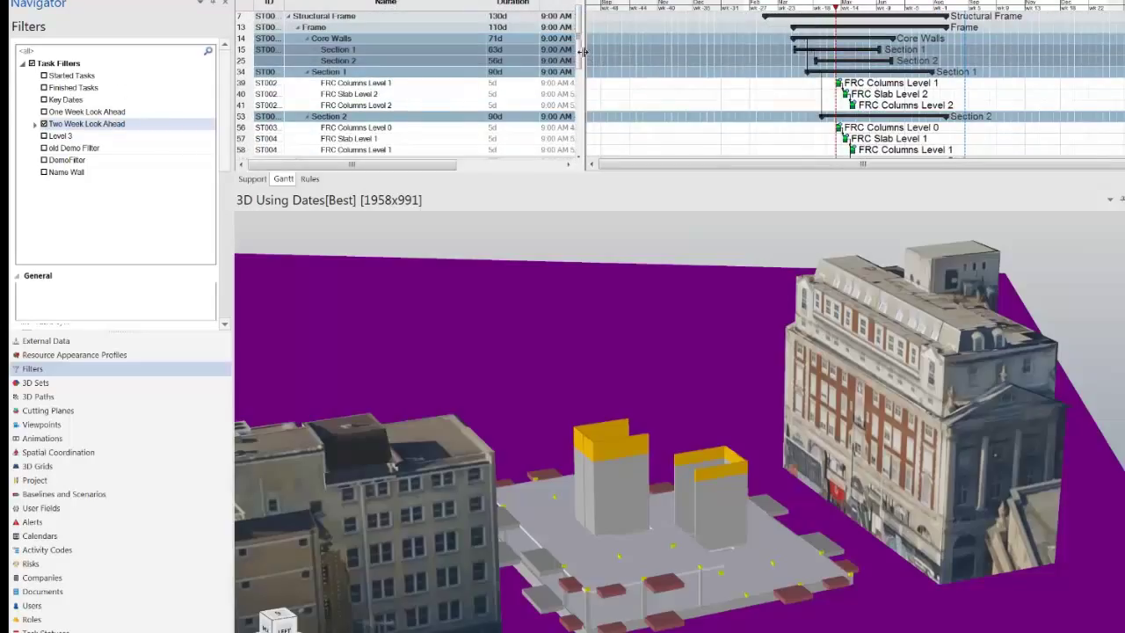
{"action": "mouse_move", "coordinate": [582, 60]}
{"action": "left_mouse_down"}
{"action": "mouse_move", "coordinate": [582, 77]}
{"action": "mouse_move", "coordinate": [582, 59]}
{"action": "left_mouse_up"}
Step: Arrange three side-by-side 3D views, giving each its own viewing angle and widening the third view
{"action": "left_click", "coordinate": [582, 232]}
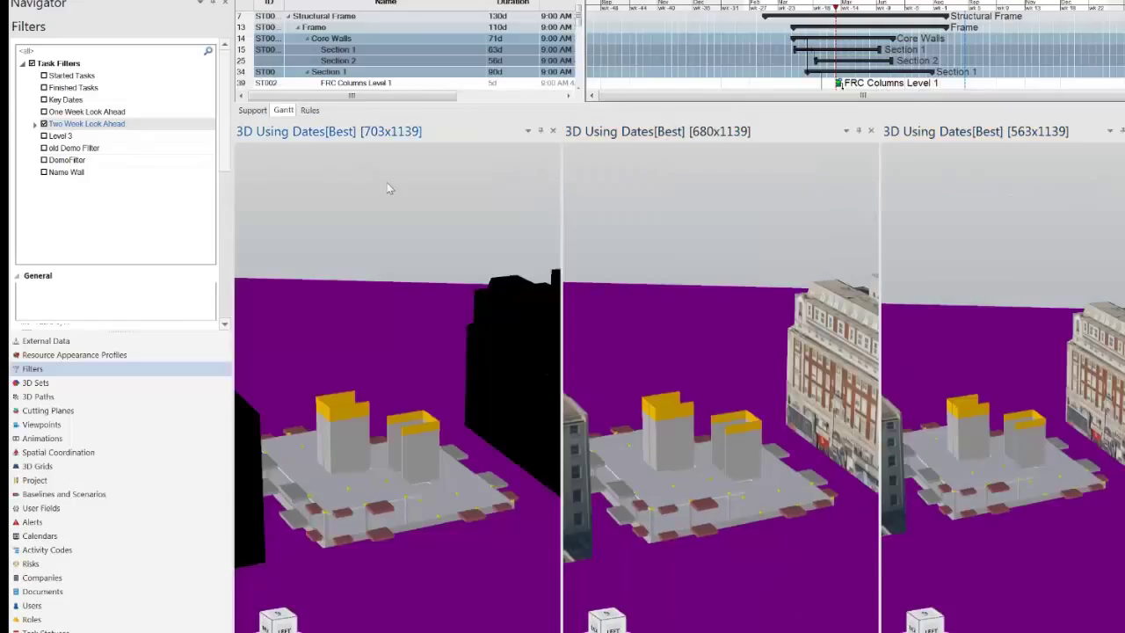
{"action": "middle_click_drag", "start_coordinate": [437, 448], "coordinate": [453, 446]}
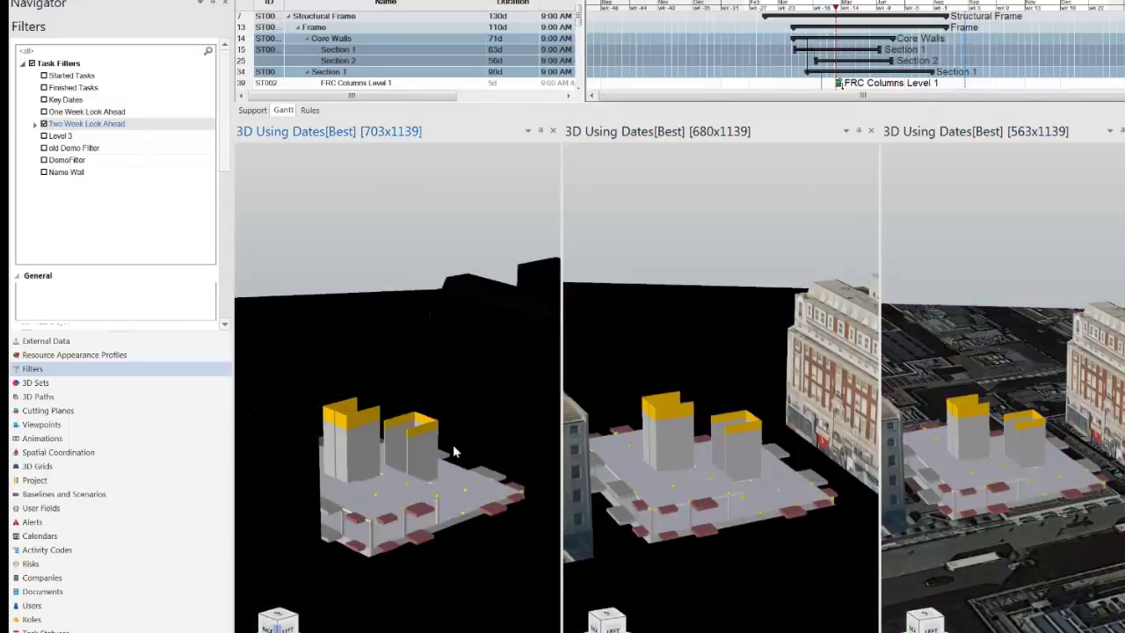
{"action": "left_click", "coordinate": [730, 410]}
{"action": "middle_click_drag", "start_coordinate": [730, 411], "coordinate": [738, 338]}
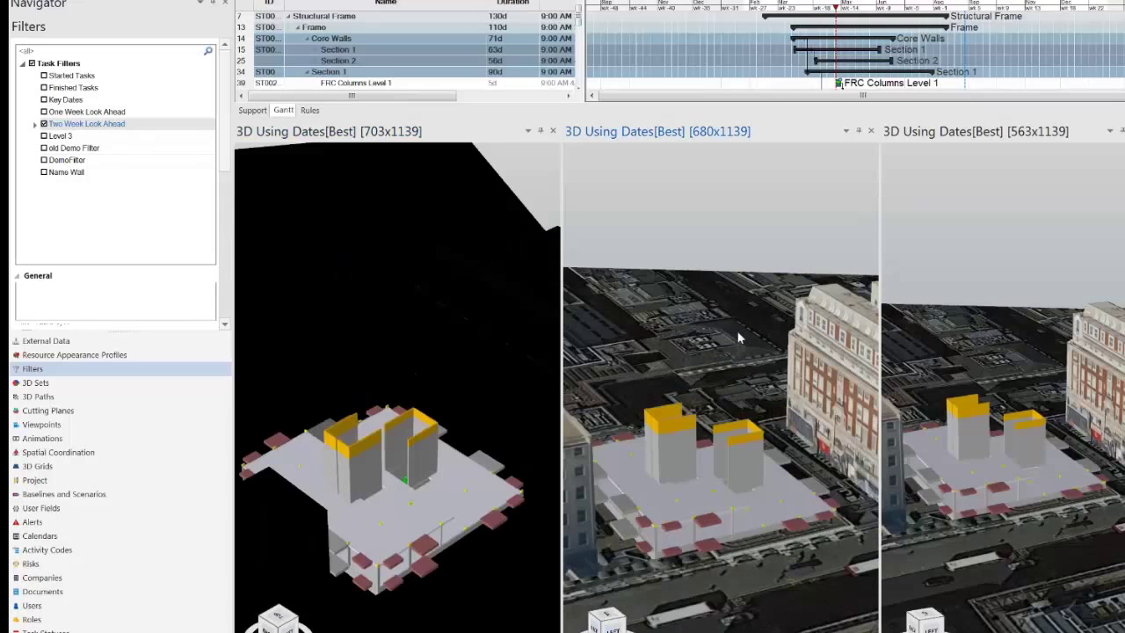
{"action": "scroll", "coordinate": [738, 337], "scroll_direction": "down", "scroll_amount": 4}
{"action": "middle_click_drag", "start_coordinate": [958, 426], "coordinate": [959, 372]}
{"action": "left_click_drag", "start_coordinate": [880, 373], "coordinate": [847, 373]}
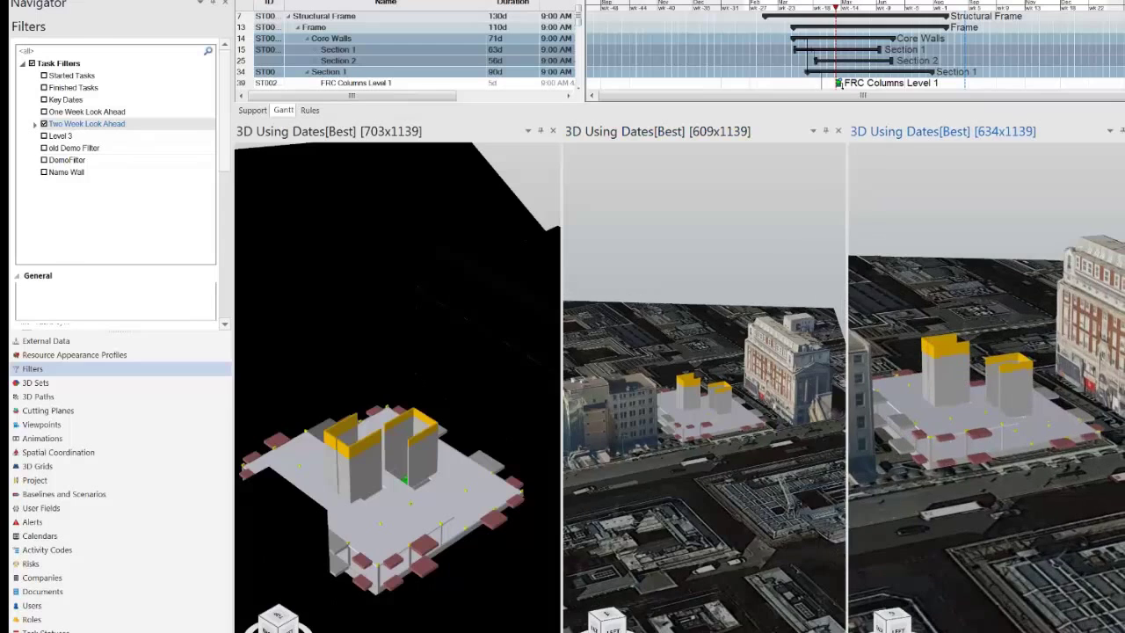
Step: Create a new cutting plane and enable it in the 3D views with its plane and manipulator hidden
{"action": "left_click", "coordinate": [50, 412]}
{"action": "left_click_drag", "start_coordinate": [206, 91], "coordinate": [208, 167]}
{"action": "right_click", "coordinate": [85, 115]}
{"action": "left_click", "coordinate": [120, 124]}
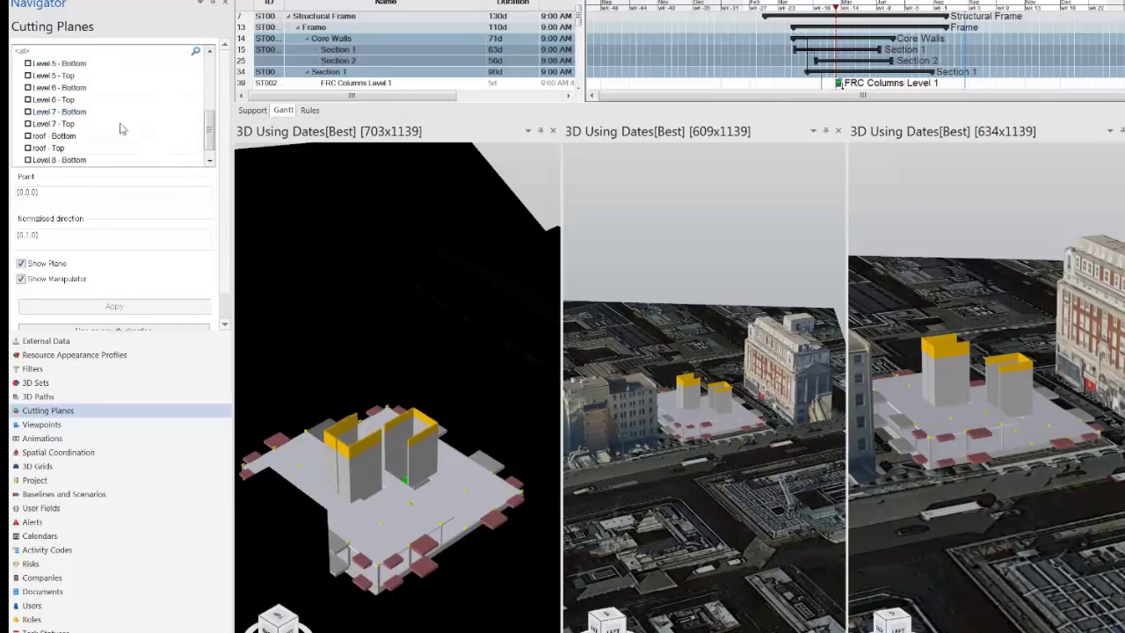
{"action": "left_click_drag", "start_coordinate": [207, 141], "coordinate": [208, 158]}
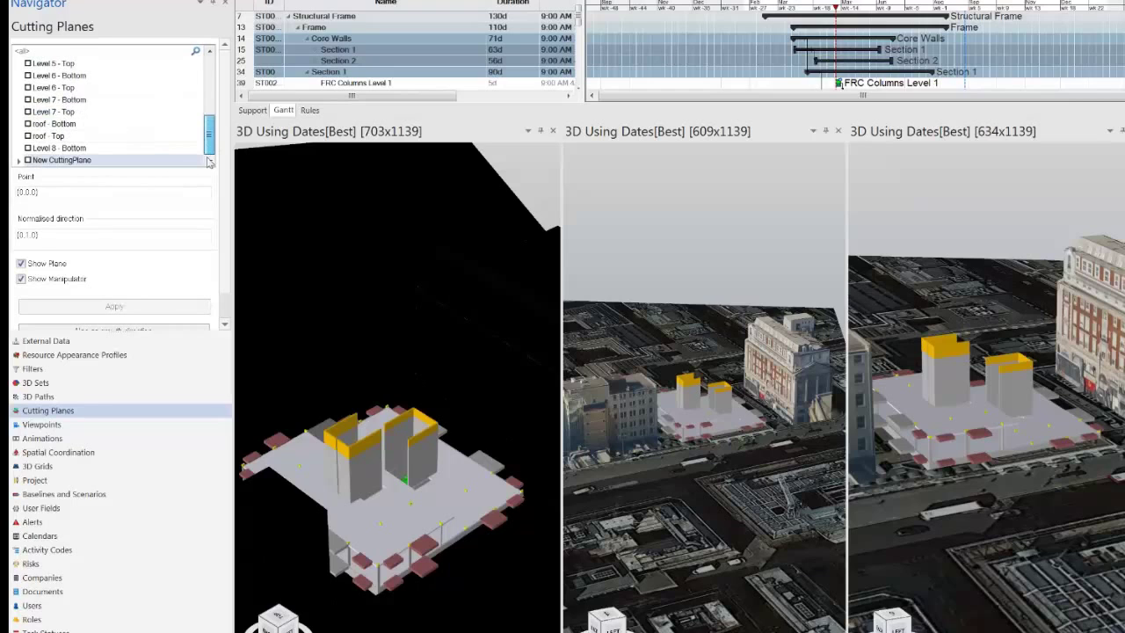
{"action": "left_click", "coordinate": [95, 161]}
{"action": "left_click", "coordinate": [135, 159]}
{"action": "left_click", "coordinate": [135, 148]}
{"action": "left_click", "coordinate": [130, 160]}
{"action": "left_click", "coordinate": [28, 161]}
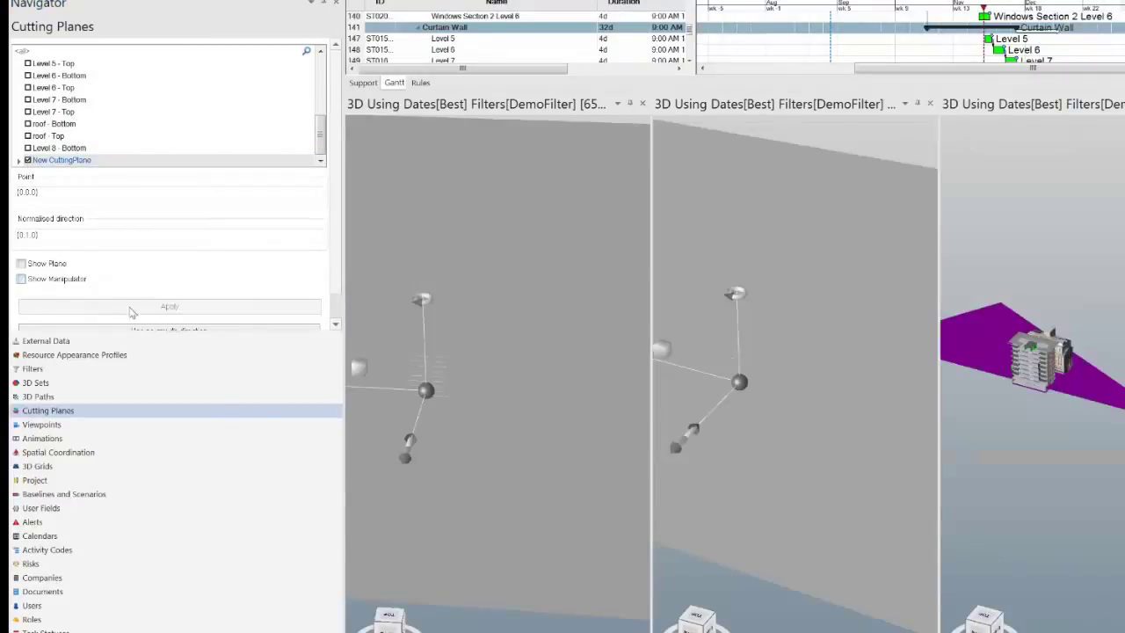
Step: Zoom and rotate the third 3D view to face the building's cut section squarely from the back
{"action": "left_click", "coordinate": [1054, 390]}
{"action": "scroll", "coordinate": [1015, 376], "scroll_direction": "up", "scroll_amount": 5}
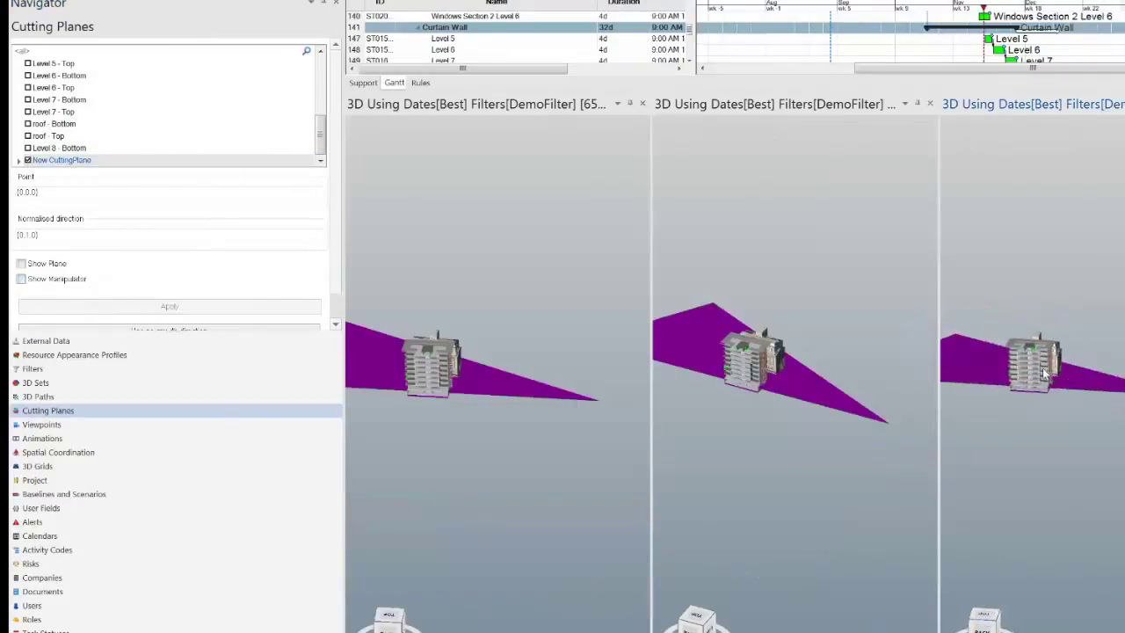
{"action": "scroll", "coordinate": [1015, 375], "scroll_direction": "up", "scroll_amount": 3}
{"action": "middle_click_drag", "start_coordinate": [1015, 375], "coordinate": [1107, 392]}
{"action": "left_click_drag", "start_coordinate": [1108, 391], "coordinate": [1116, 385]}
{"action": "scroll", "coordinate": [1115, 385], "scroll_direction": "down", "scroll_amount": 2}
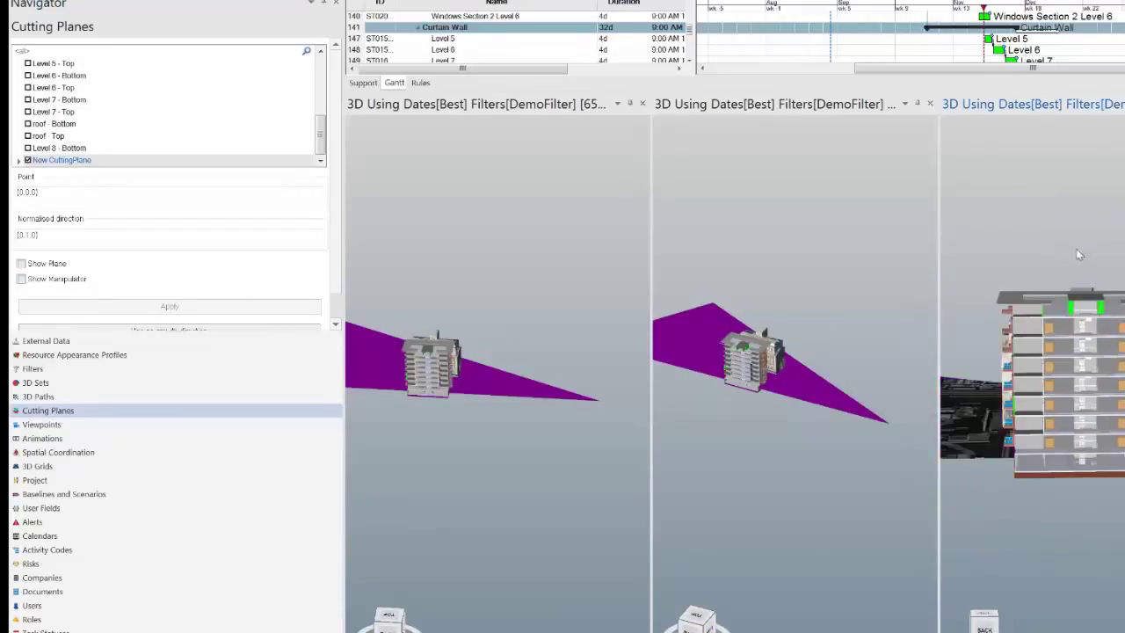
Step: Zoom and rotate the second 3D view to show the cut building straight on from the back
{"action": "left_click", "coordinate": [768, 334]}
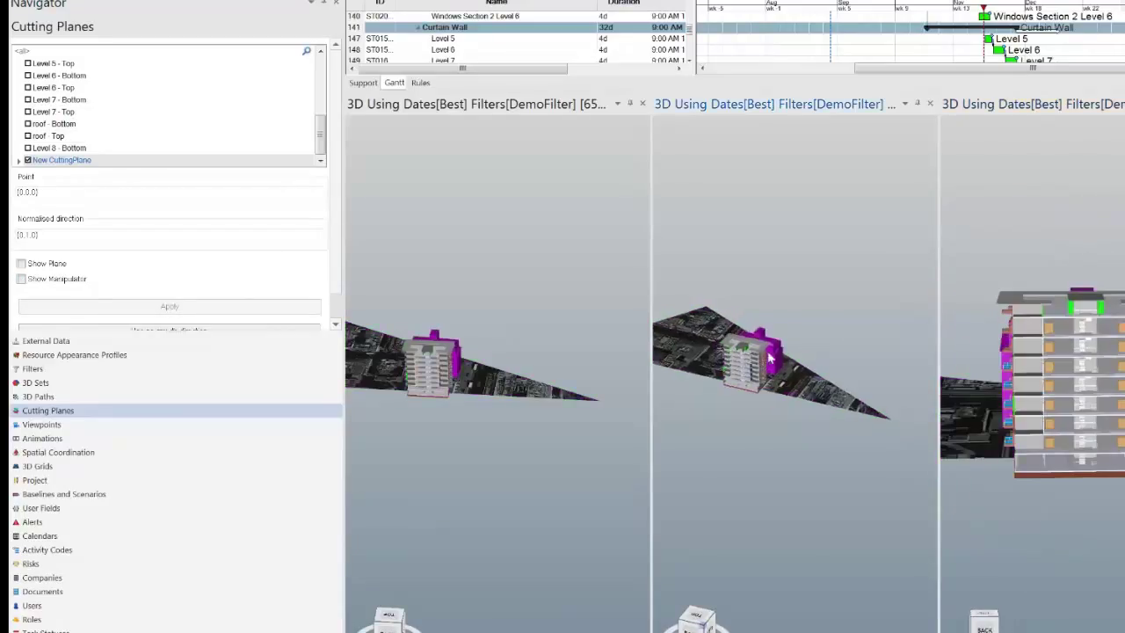
{"action": "scroll", "coordinate": [741, 368], "scroll_direction": "up", "scroll_amount": 5}
{"action": "scroll", "coordinate": [757, 351], "scroll_direction": "up", "scroll_amount": 1}
{"action": "middle_click_drag", "start_coordinate": [757, 351], "coordinate": [782, 391]}
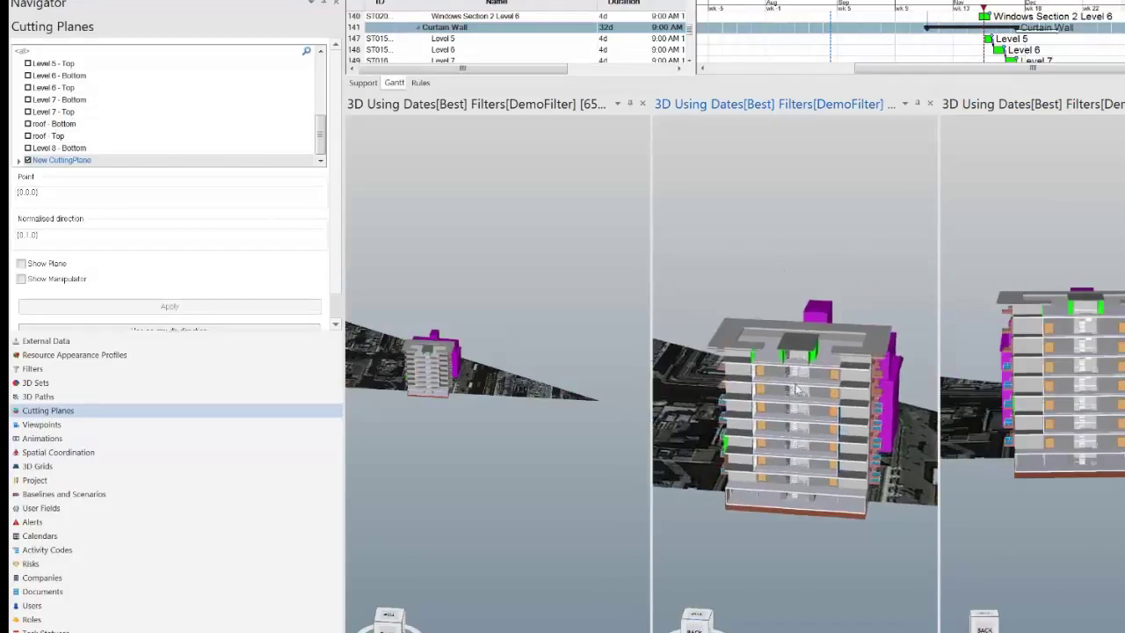
{"action": "left_click_drag", "start_coordinate": [783, 392], "coordinate": [793, 383]}
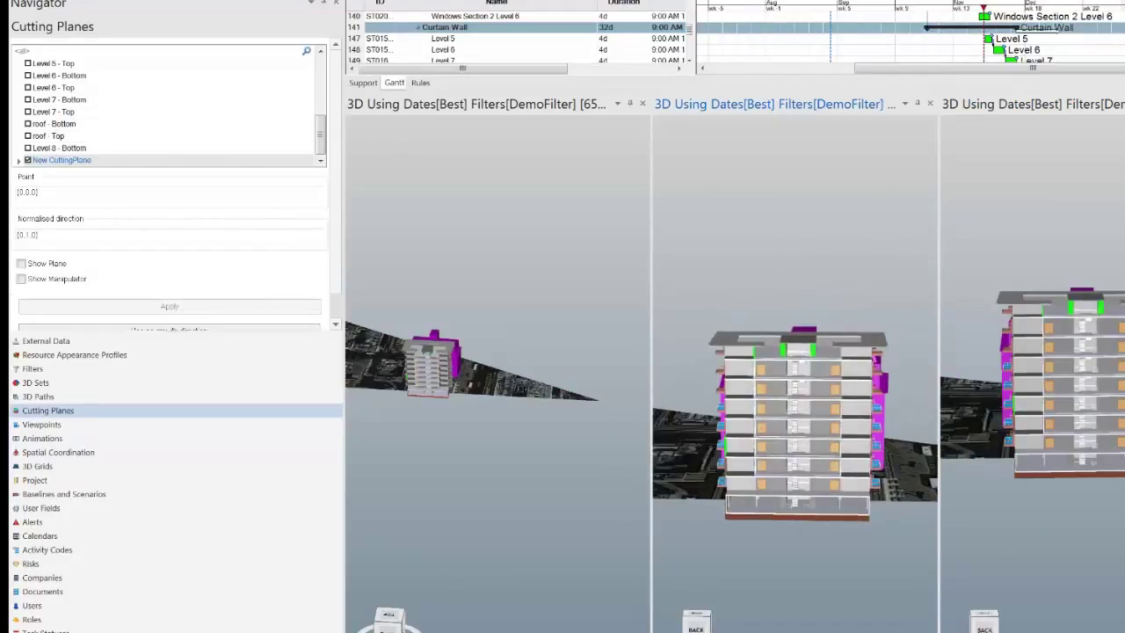
Step: Disable the new cutting plane and orient all three 3D views to a corner perspective of the whole building
{"action": "left_click", "coordinate": [28, 161]}
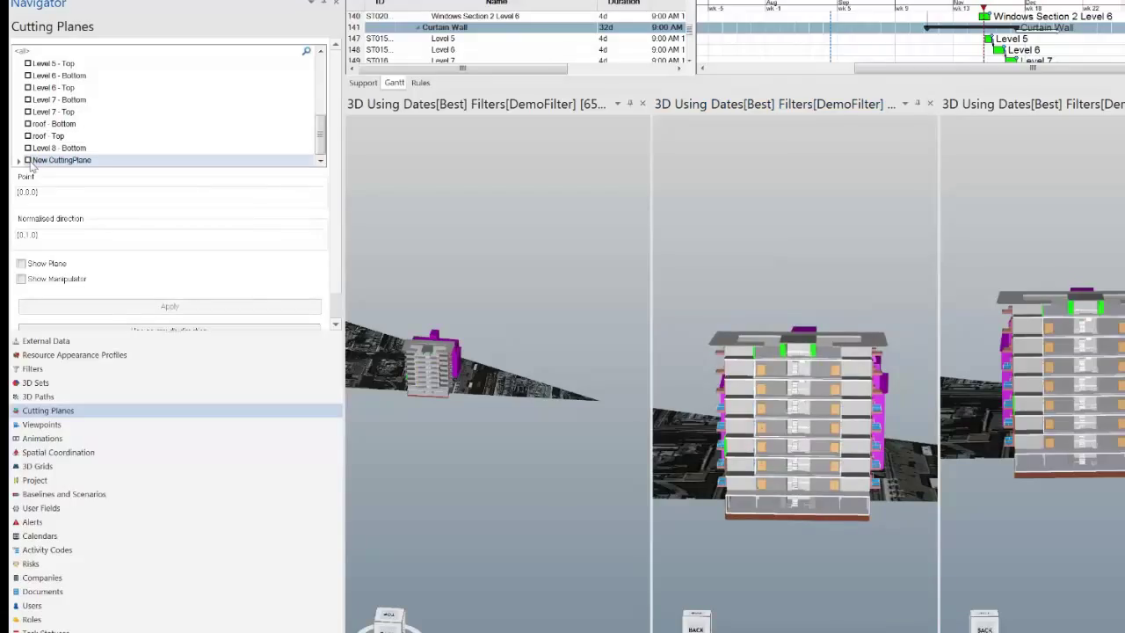
{"action": "left_click_drag", "start_coordinate": [744, 384], "coordinate": [949, 266]}
{"action": "left_click", "coordinate": [1066, 388]}
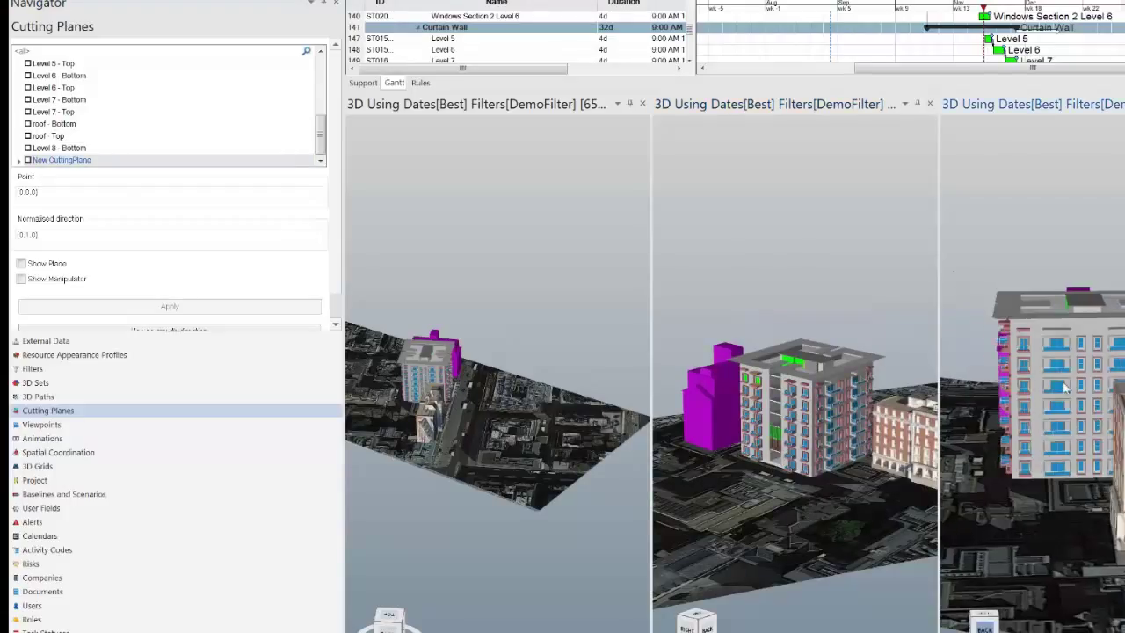
{"action": "right_click", "coordinate": [729, 213]}
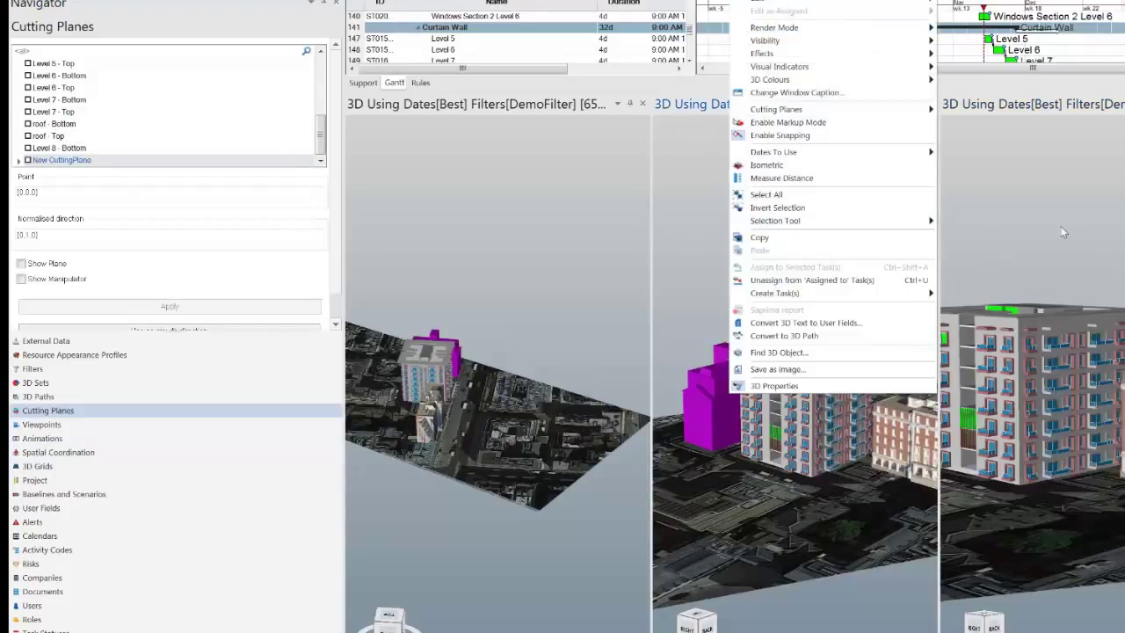
{"action": "left_click", "coordinate": [470, 240]}
{"action": "left_click_drag", "start_coordinate": [549, 332], "coordinate": [496, 352]}
{"action": "scroll", "coordinate": [495, 353], "scroll_direction": "up", "scroll_amount": 1}
{"action": "middle_click_drag", "start_coordinate": [495, 353], "coordinate": [478, 290]}
{"action": "scroll", "coordinate": [479, 290], "scroll_direction": "up", "scroll_amount": 3}
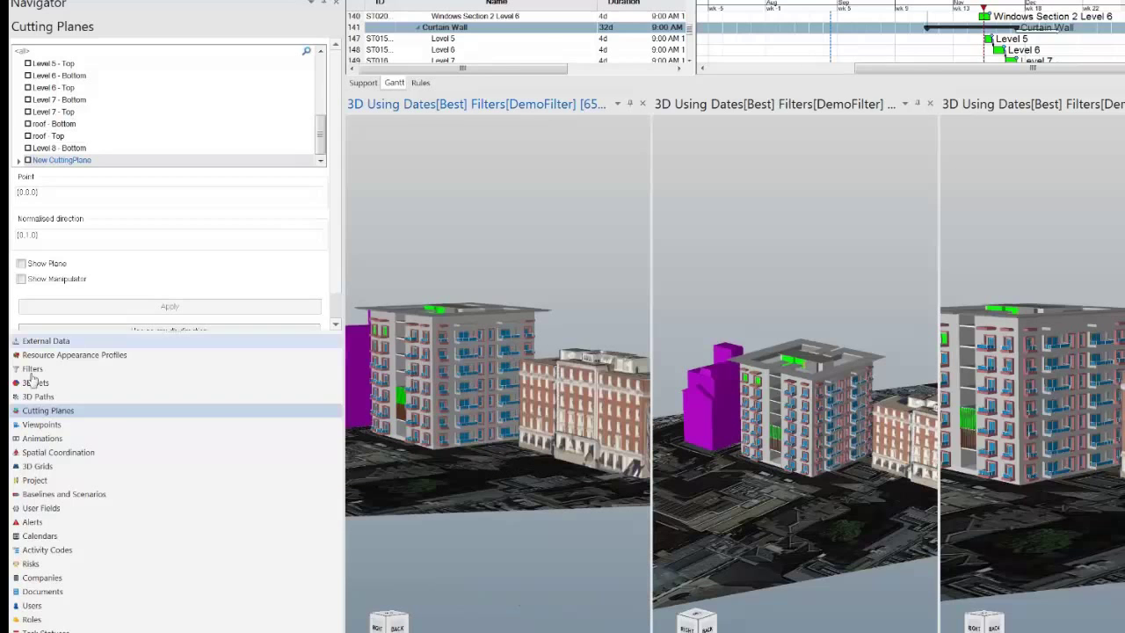
Step: In the first 3D view, replace DemoFilter with the 3D by Selection filter and orbit around the filtered windows
{"action": "left_click", "coordinate": [39, 382]}
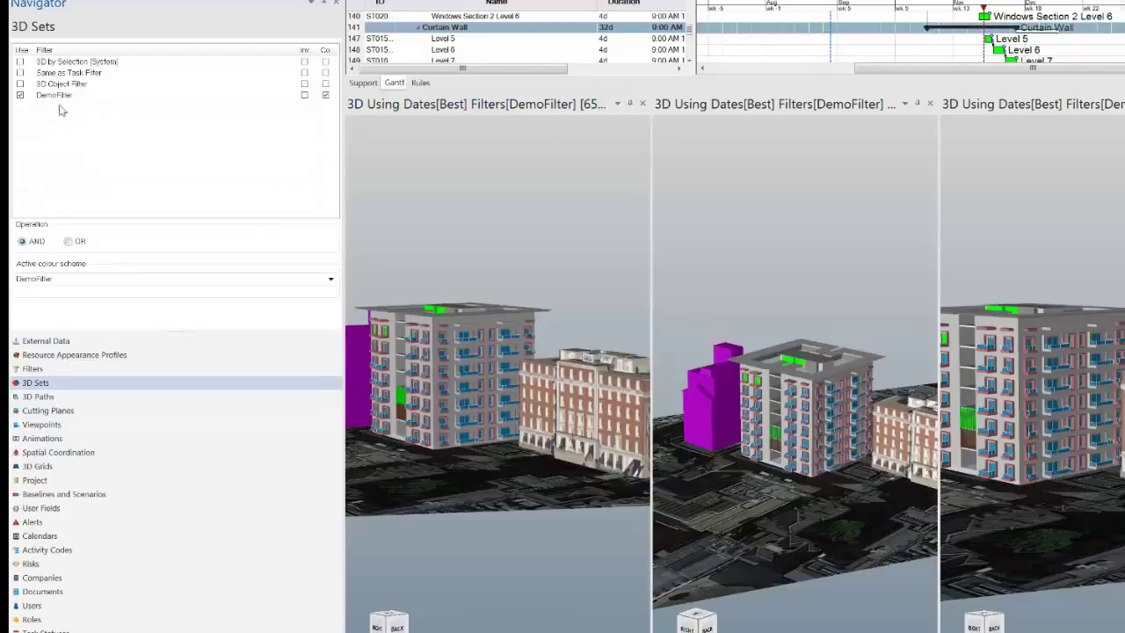
{"action": "left_click", "coordinate": [19, 94]}
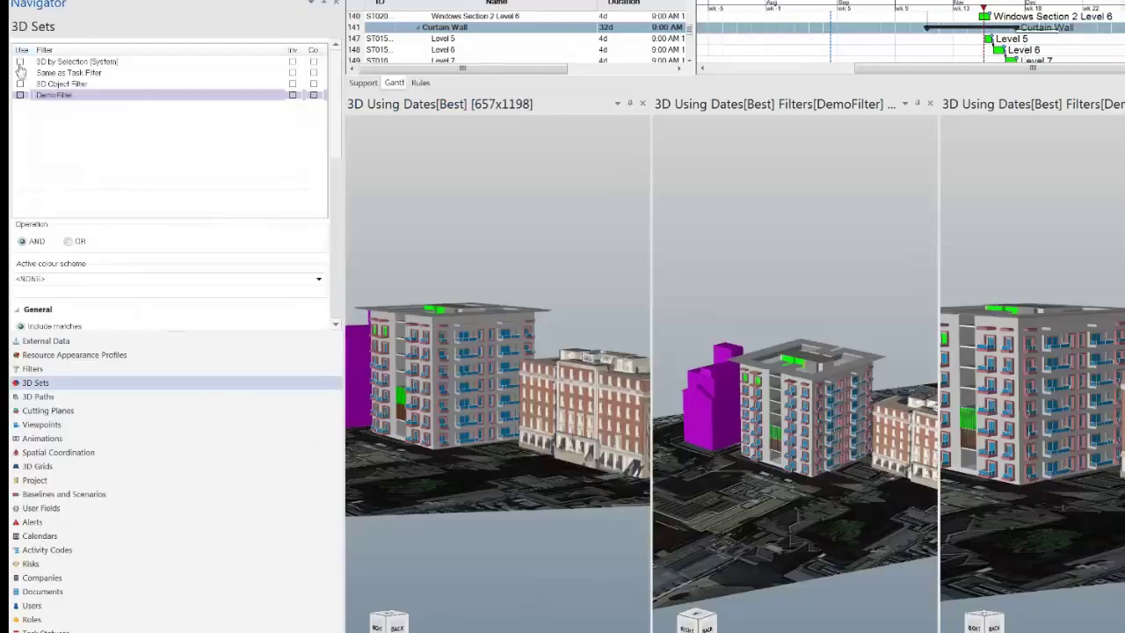
{"action": "left_click", "coordinate": [19, 61]}
{"action": "left_click_drag", "start_coordinate": [469, 381], "coordinate": [454, 374]}
{"action": "middle_click_drag", "start_coordinate": [454, 365], "coordinate": [575, 484]}
{"action": "left_click_drag", "start_coordinate": [576, 484], "coordinate": [454, 400]}
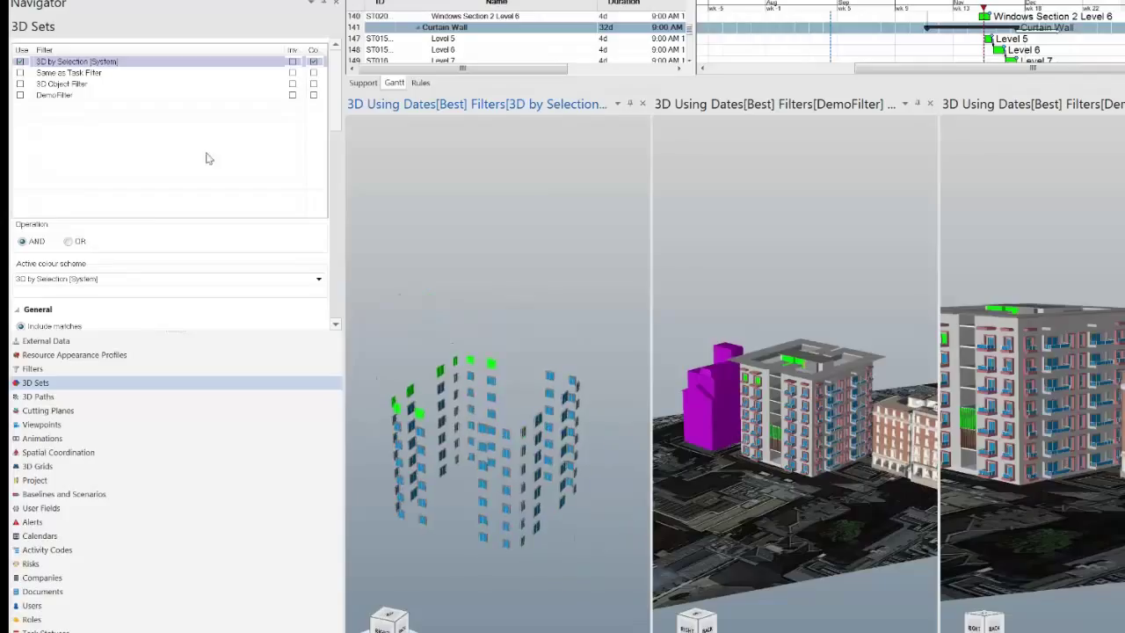
Step: Check the active task filter, and switch the first 3D view from 3D by Selection to Same as Task Filter
{"action": "left_click", "coordinate": [50, 372]}
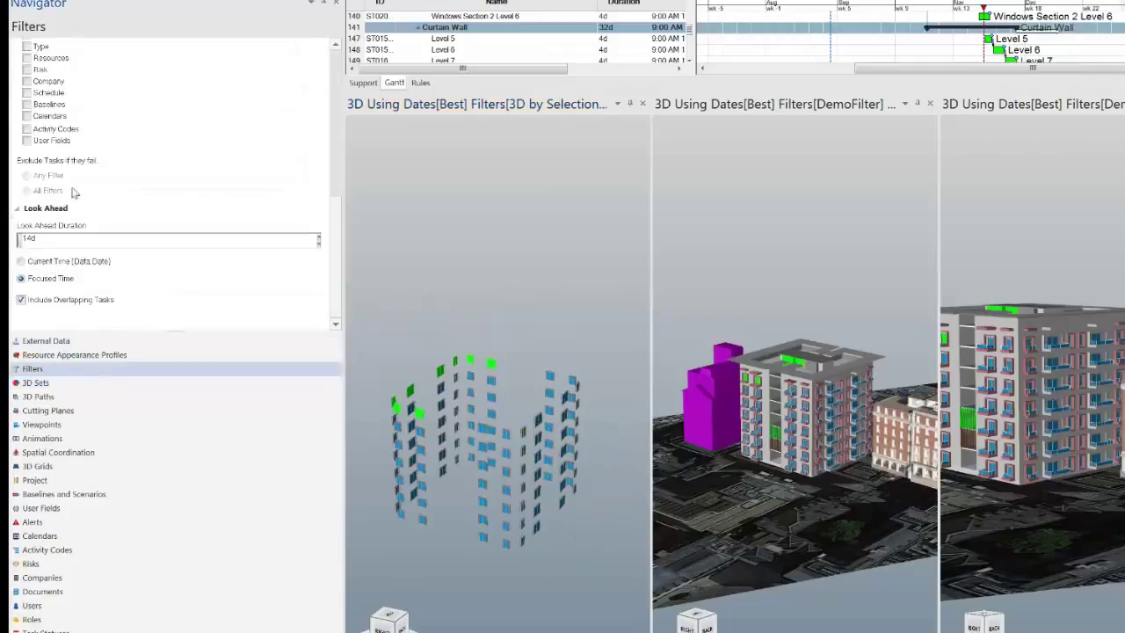
{"action": "left_click", "coordinate": [337, 64]}
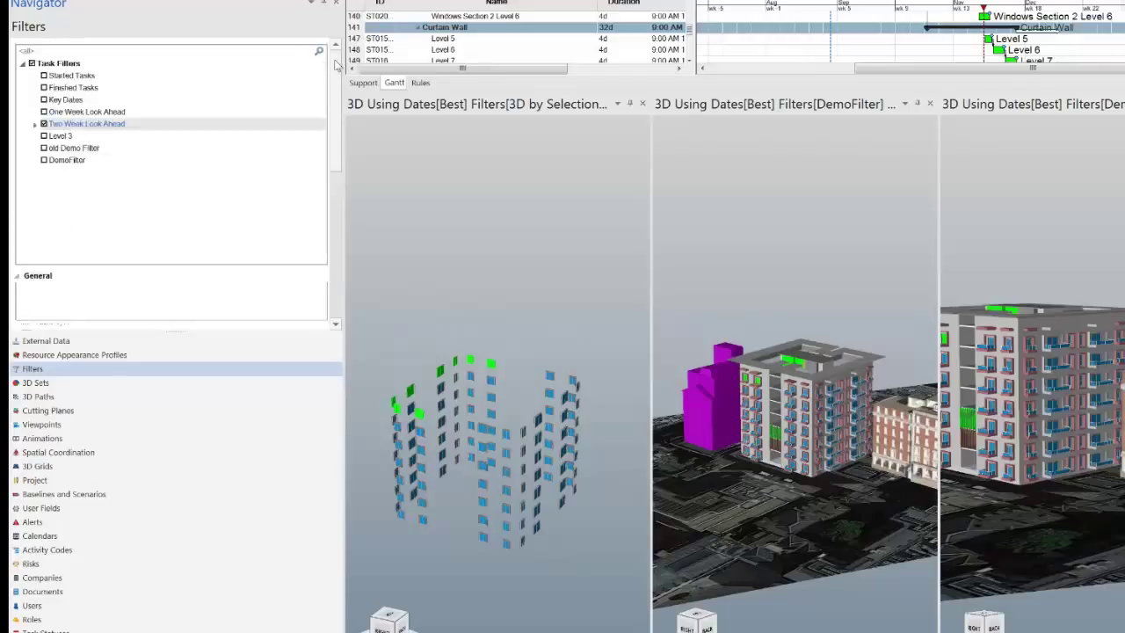
{"action": "left_click", "coordinate": [35, 382]}
{"action": "left_click", "coordinate": [19, 72]}
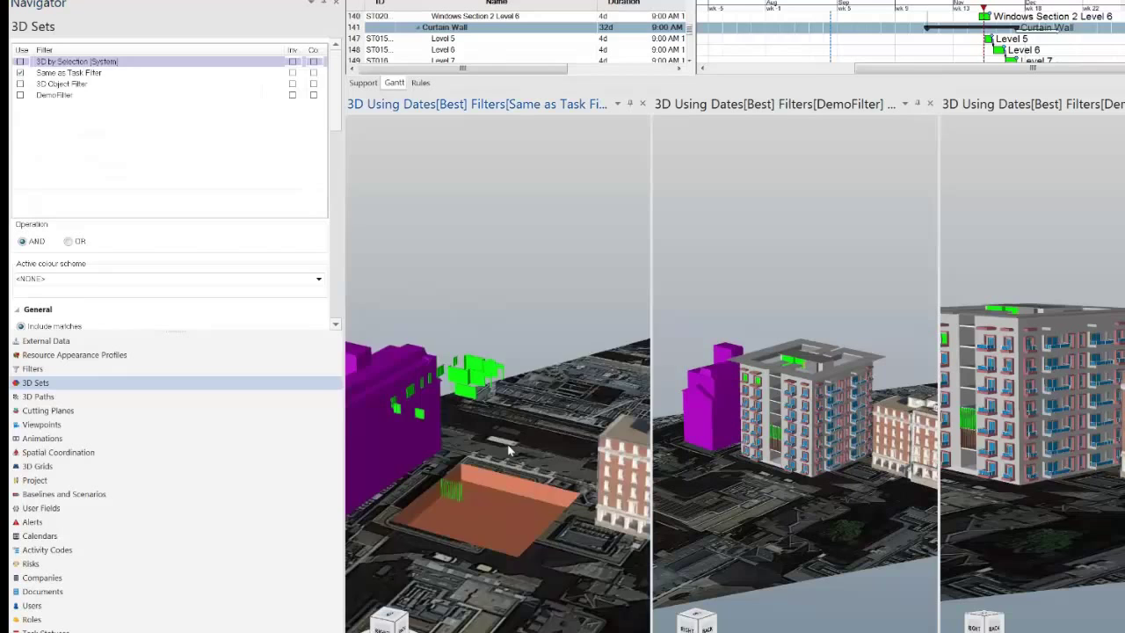
{"action": "middle_click_drag", "start_coordinate": [509, 450], "coordinate": [510, 440]}
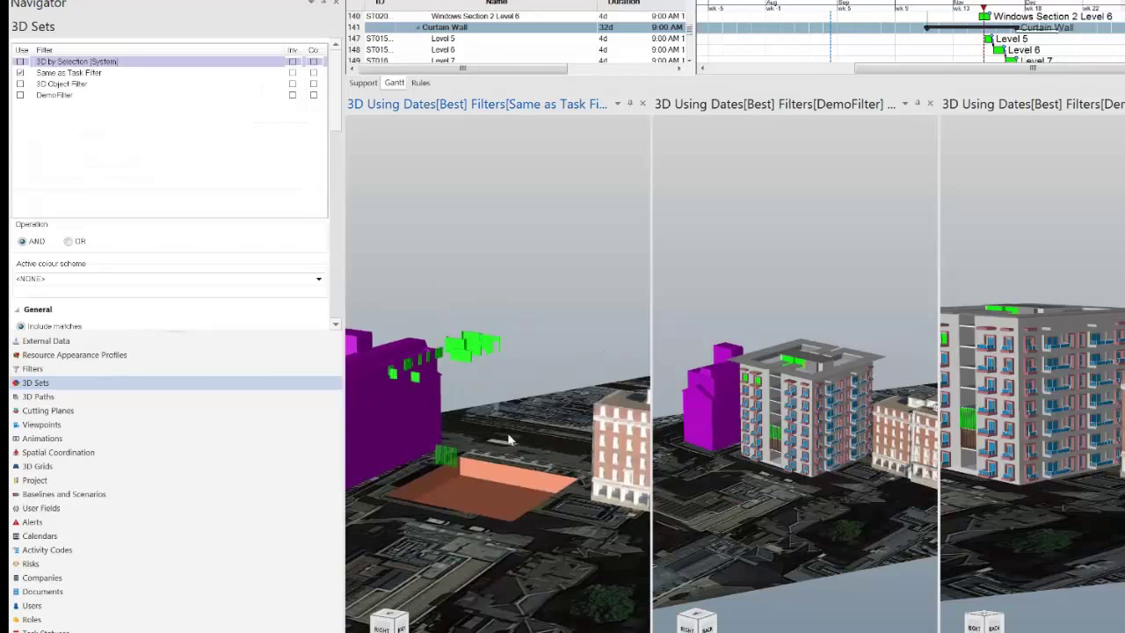
{"action": "scroll", "coordinate": [508, 440], "scroll_direction": "up", "scroll_amount": 3}
Step: Move the Gantt focus time back to the start of the FRC Level 5 task and reframe the first two 3D views
{"action": "left_click", "coordinate": [946, 4]}
{"action": "left_click_drag", "start_coordinate": [945, 8], "coordinate": [892, 8]}
{"action": "middle_click_drag", "start_coordinate": [457, 478], "coordinate": [493, 451]}
{"action": "mouse_move", "coordinate": [892, 7]}
{"action": "left_mouse_down"}
{"action": "mouse_move", "coordinate": [838, 13]}
{"action": "mouse_move", "coordinate": [882, 14]}
{"action": "left_mouse_up"}
{"action": "left_click_drag", "start_coordinate": [788, 439], "coordinate": [866, 427]}
Step: Add a 3D filter named "Name Wall" and enable it in the second 3D view alongside DemoFilter
{"action": "right_click", "coordinate": [105, 129]}
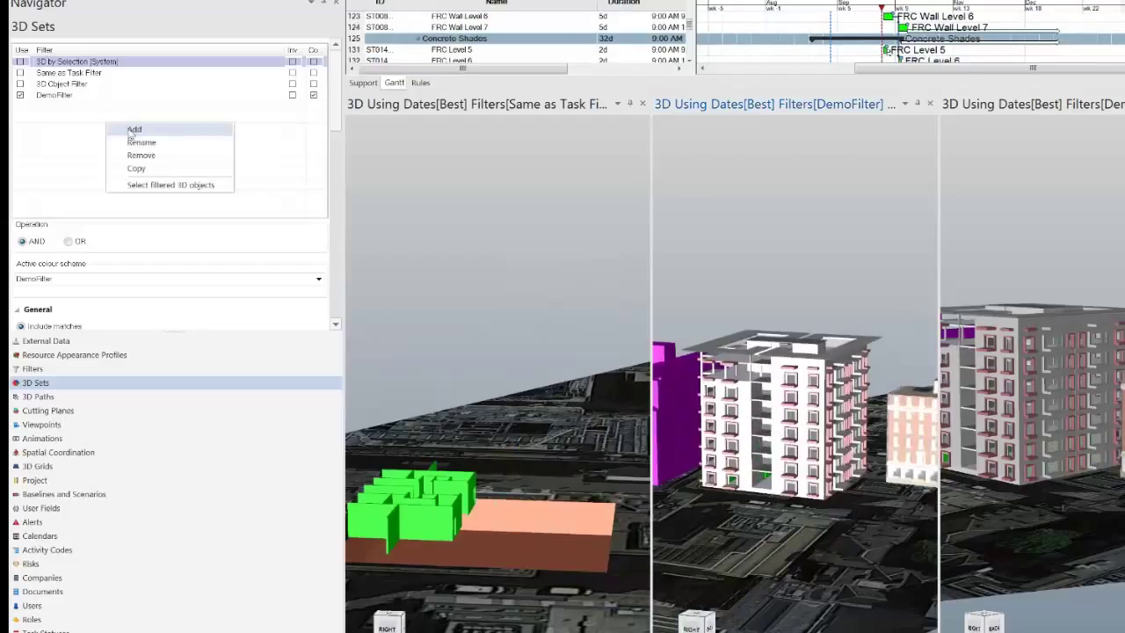
{"action": "left_click", "coordinate": [125, 128]}
{"action": "type", "text": "Name Wall"}
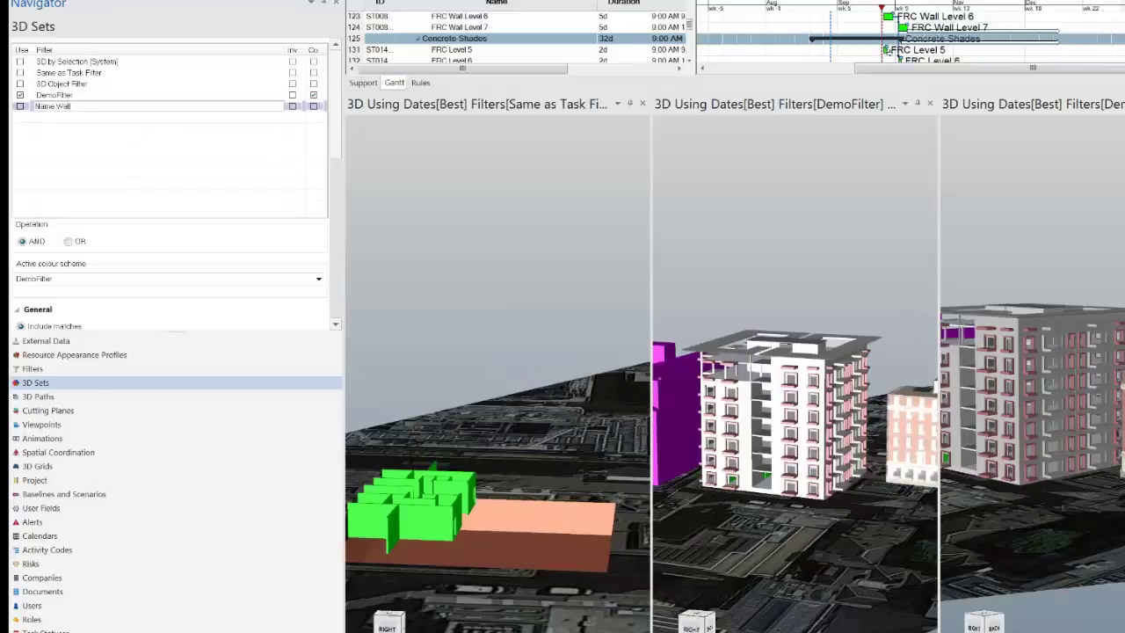
{"action": "left_click", "coordinate": [104, 175]}
{"action": "left_click", "coordinate": [21, 109]}
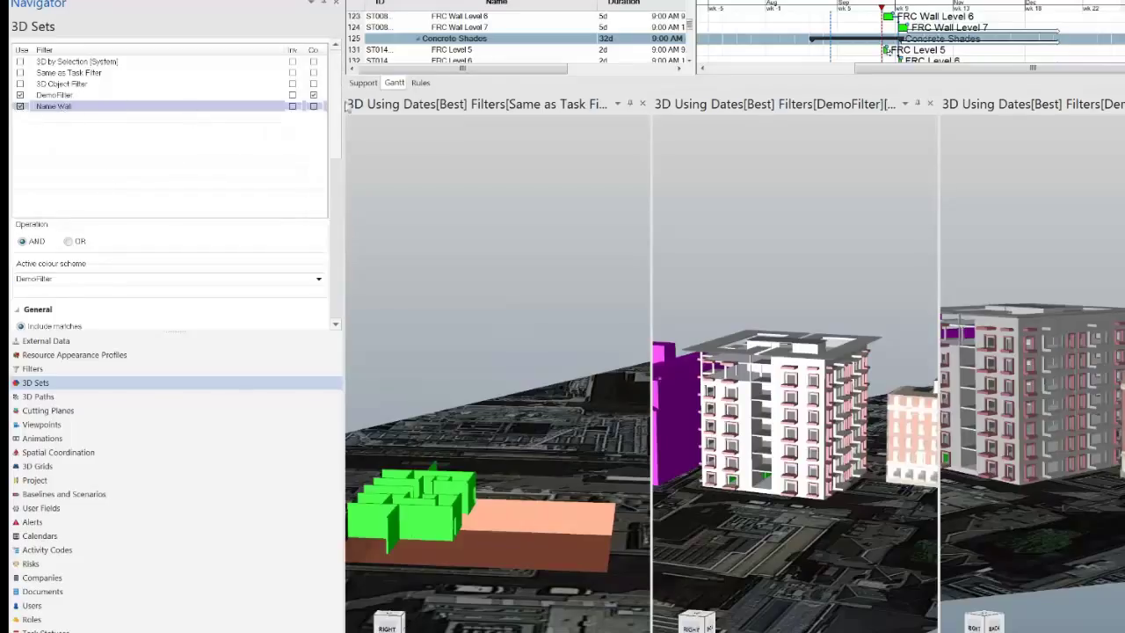
Step: Make the Name Wall filter work by name, including objects whose name matches "Walls"
{"action": "scroll", "coordinate": [35, 237], "scroll_direction": "down", "scroll_amount": 5}
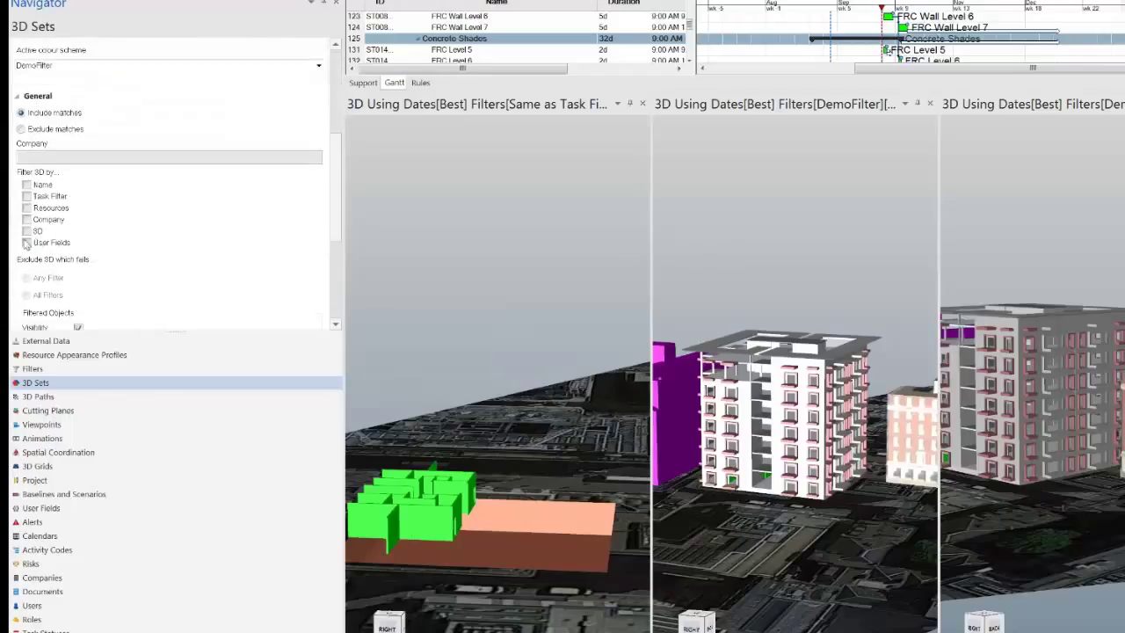
{"action": "left_click", "coordinate": [26, 184]}
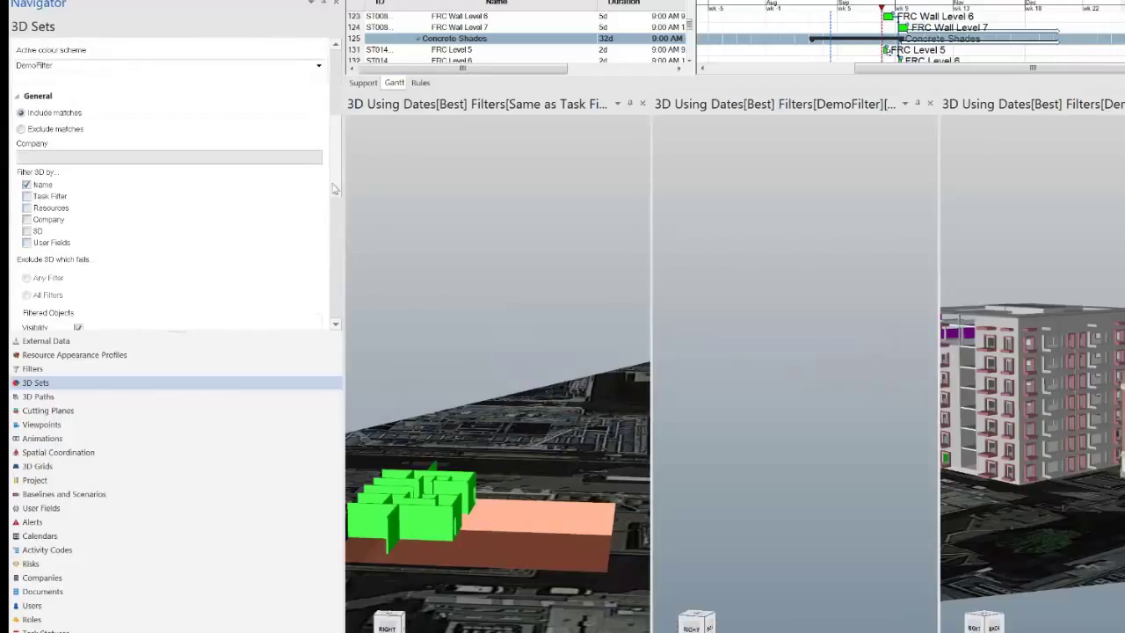
{"action": "scroll", "coordinate": [326, 241], "scroll_direction": "down", "scroll_amount": 10}
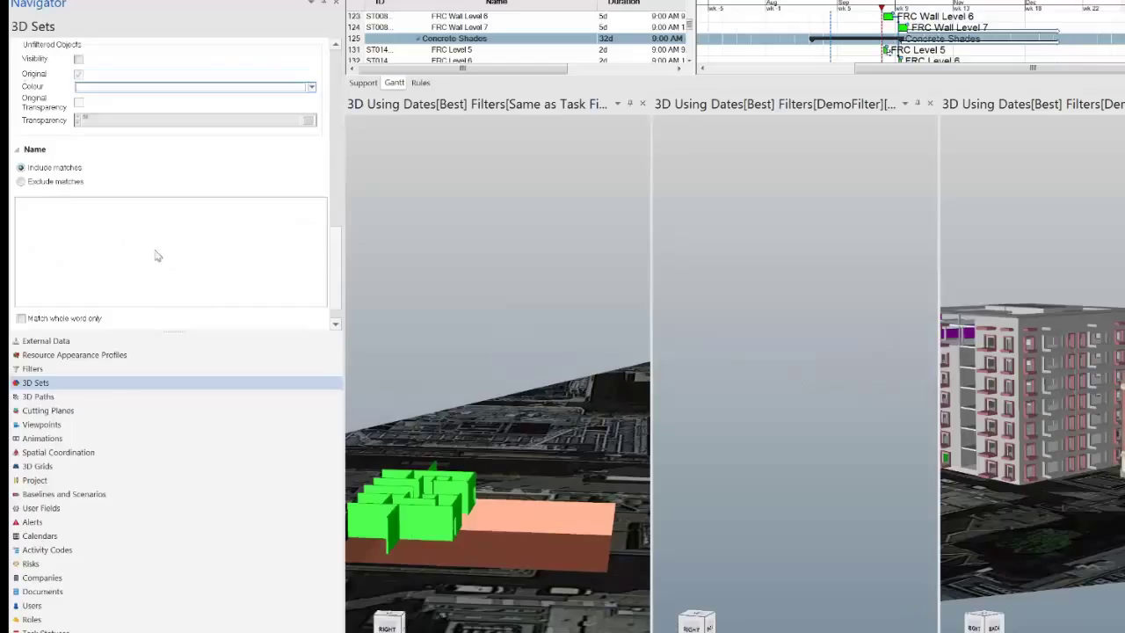
{"action": "double_click", "coordinate": [62, 208]}
{"action": "type", "text": "Walls"}
{"action": "key", "text": "Return"}
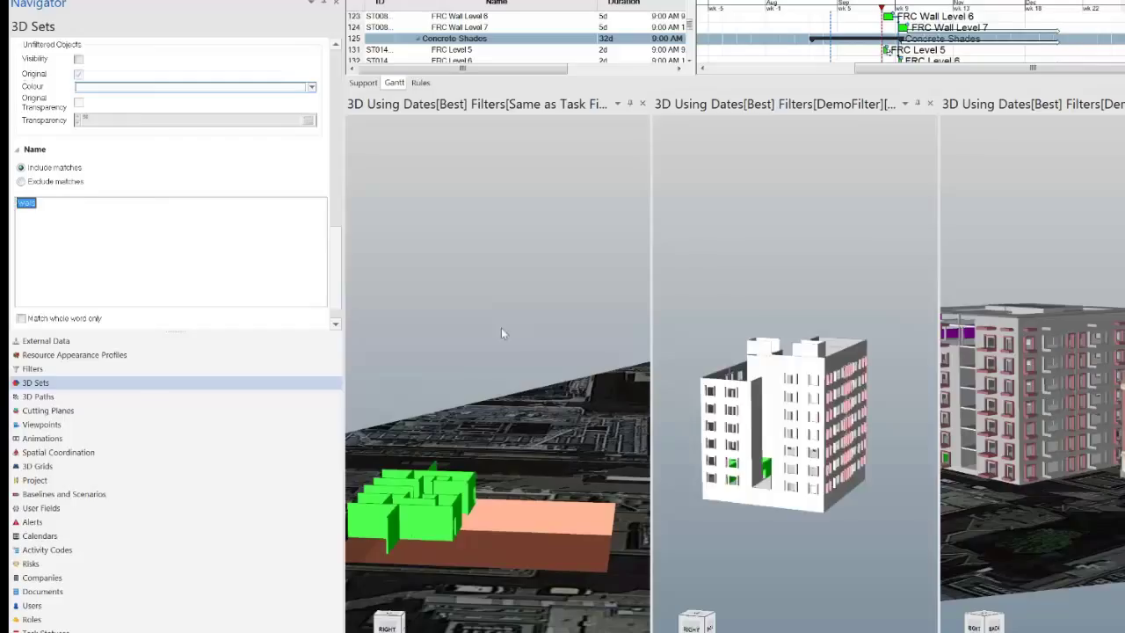
Step: Frame the filtered walls in the second 3D view and the look-ahead elements in the first, and enlarge the Gantt area
{"action": "mouse_move", "coordinate": [774, 431]}
{"action": "middle_mouse_down"}
{"action": "mouse_move", "coordinate": [790, 431]}
{"action": "mouse_move", "coordinate": [782, 446]}
{"action": "middle_mouse_up"}
{"action": "left_click_drag", "start_coordinate": [782, 447], "coordinate": [791, 422]}
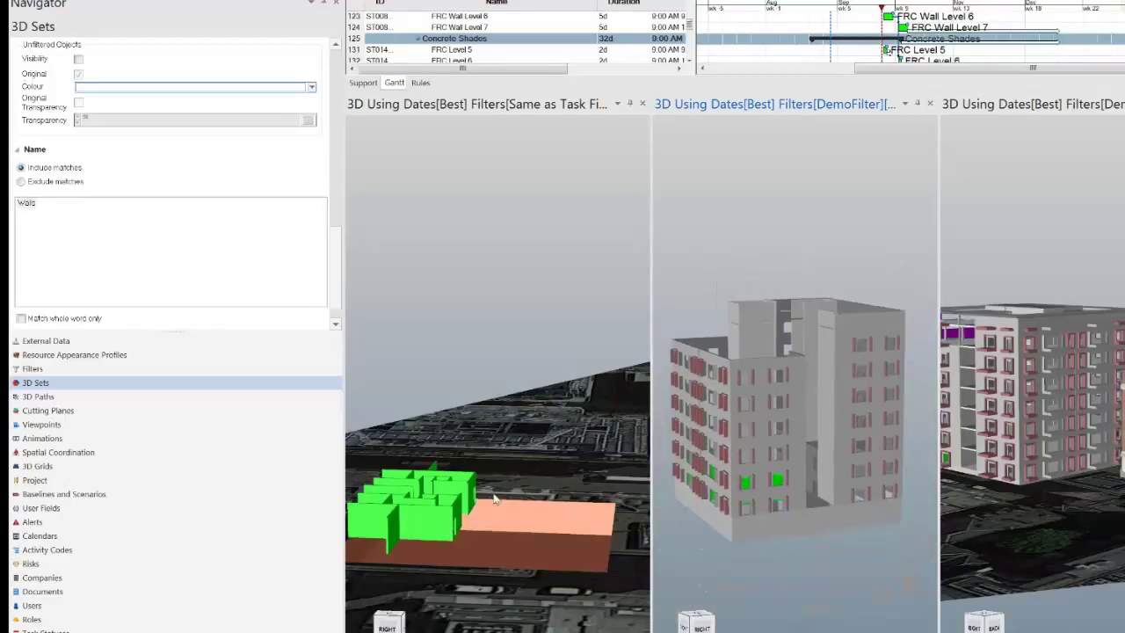
{"action": "middle_click_drag", "start_coordinate": [494, 499], "coordinate": [546, 429]}
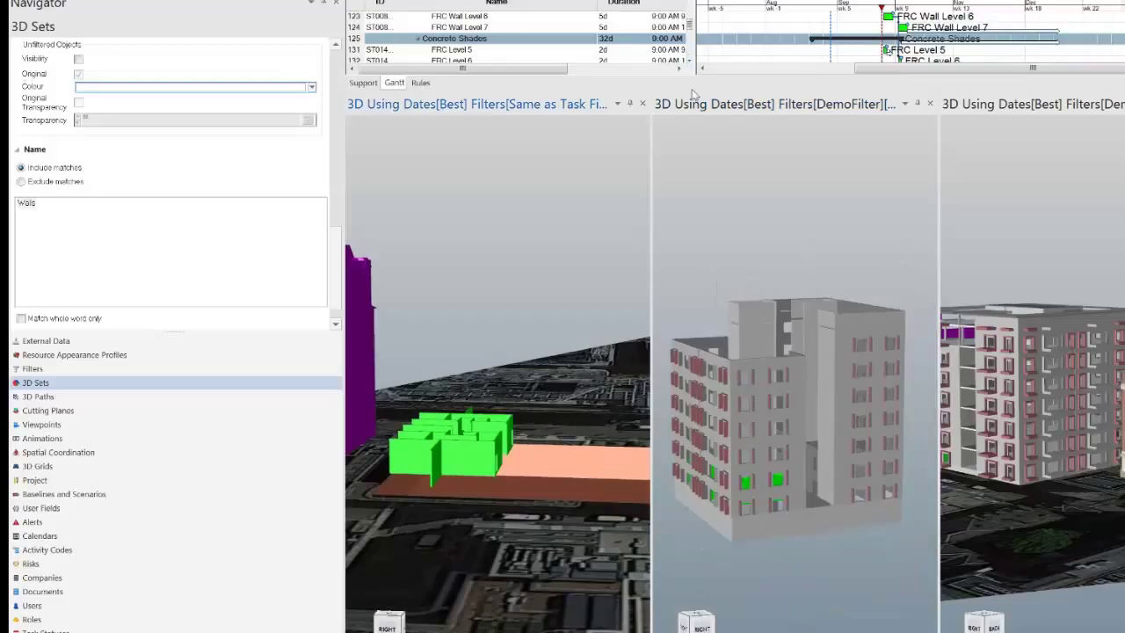
{"action": "left_click_drag", "start_coordinate": [694, 92], "coordinate": [689, 193]}
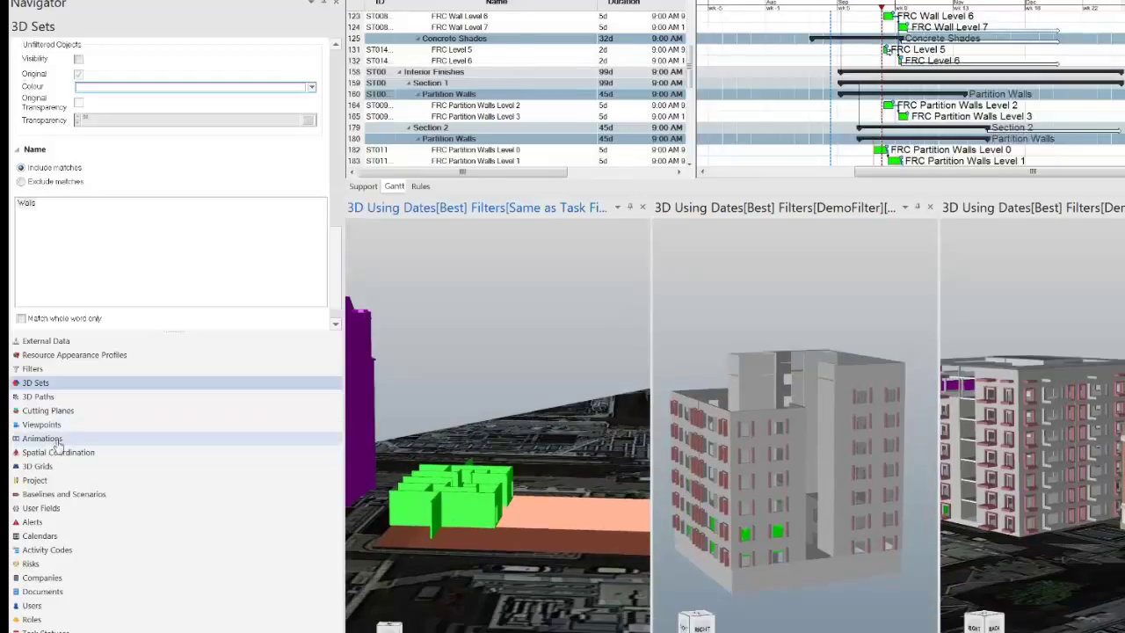
Step: Add a new animation named "Report 11x17"
{"action": "left_click", "coordinate": [49, 438]}
{"action": "right_click", "coordinate": [74, 107]}
{"action": "left_click", "coordinate": [92, 112]}
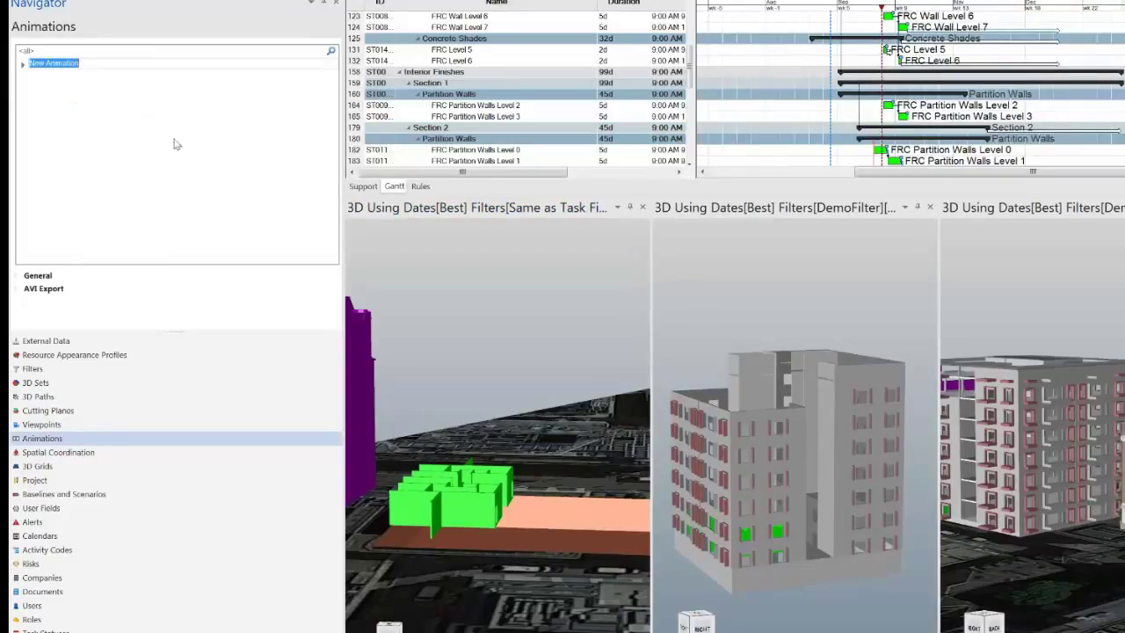
{"action": "type", "text": "Report 11x17"}
{"action": "left_click", "coordinate": [66, 63]}
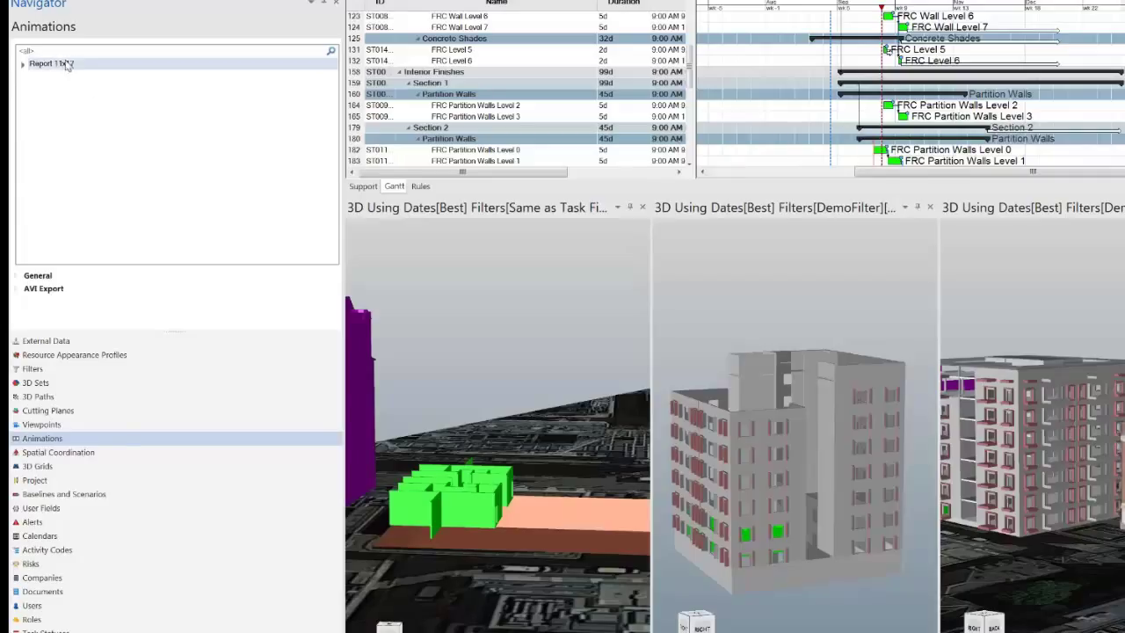
{"action": "left_click", "coordinate": [121, 146]}
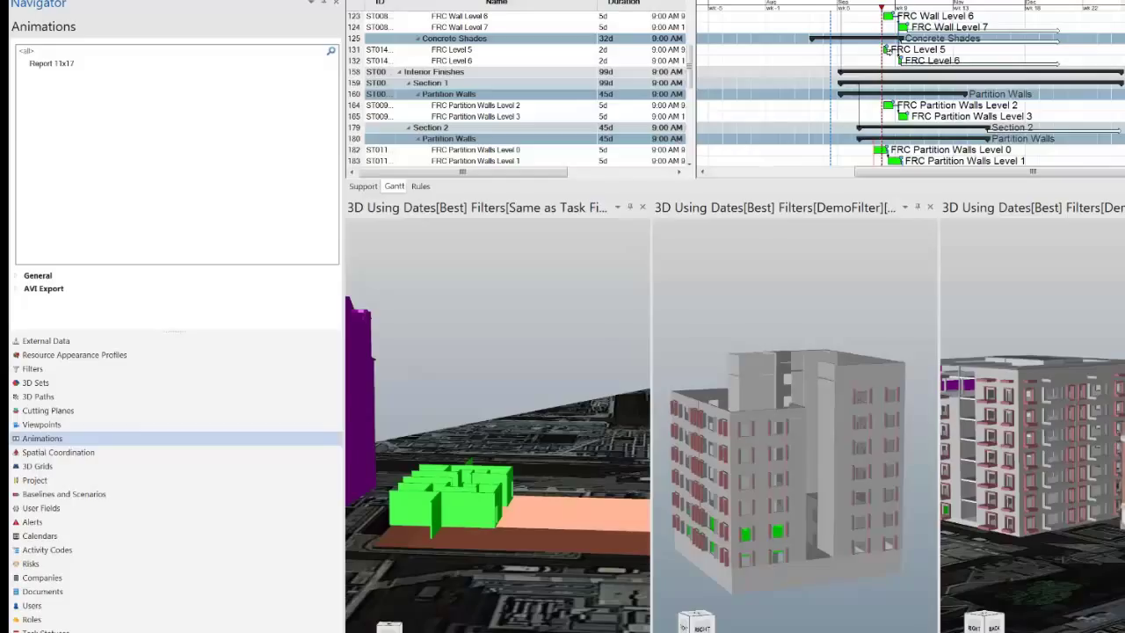
Step: Generate a timeline for Report 11x17 from project start to finish, every 1 week on Monday, with key frames starting at 0 and stepping 1 second
{"action": "double_click", "coordinate": [52, 63]}
{"action": "right_click", "coordinate": [66, 629]}
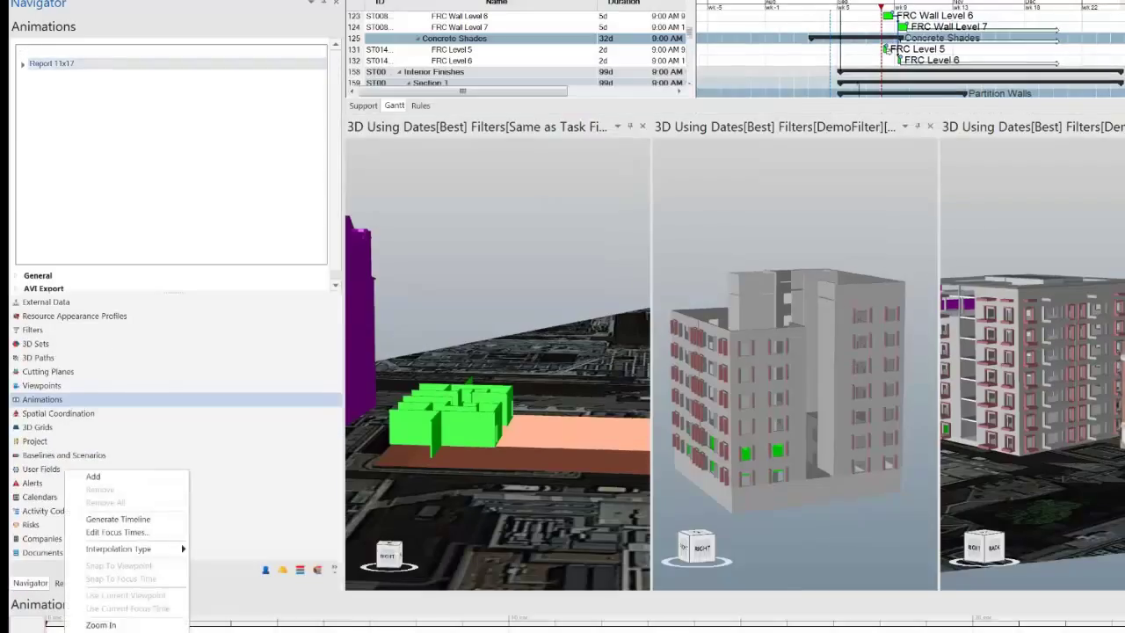
{"action": "left_click", "coordinate": [135, 521]}
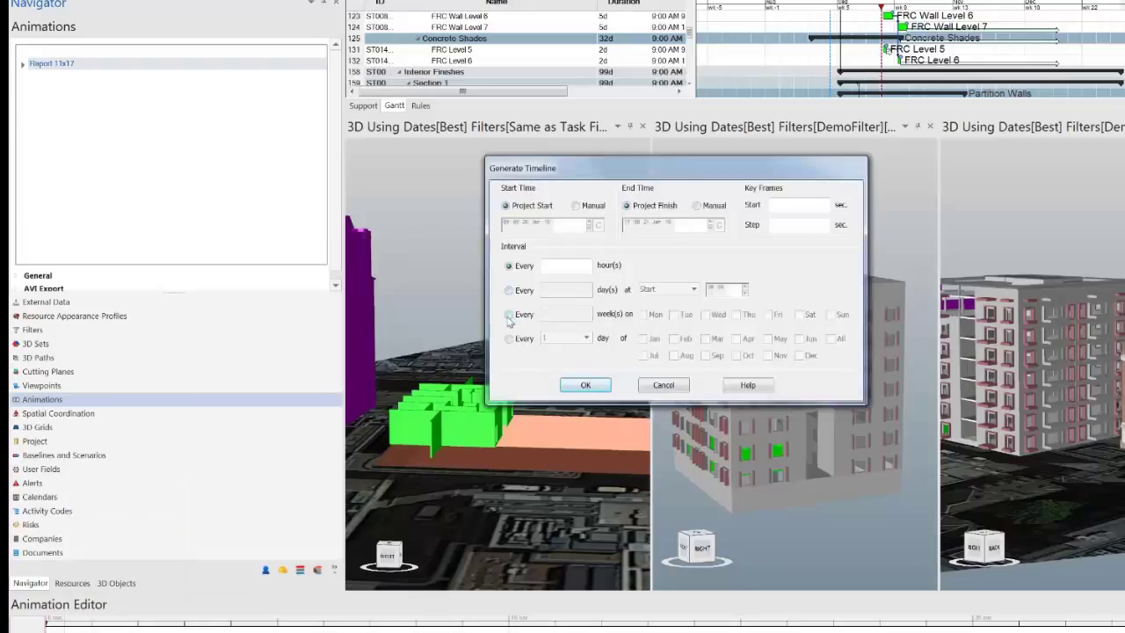
{"action": "left_click", "coordinate": [509, 314]}
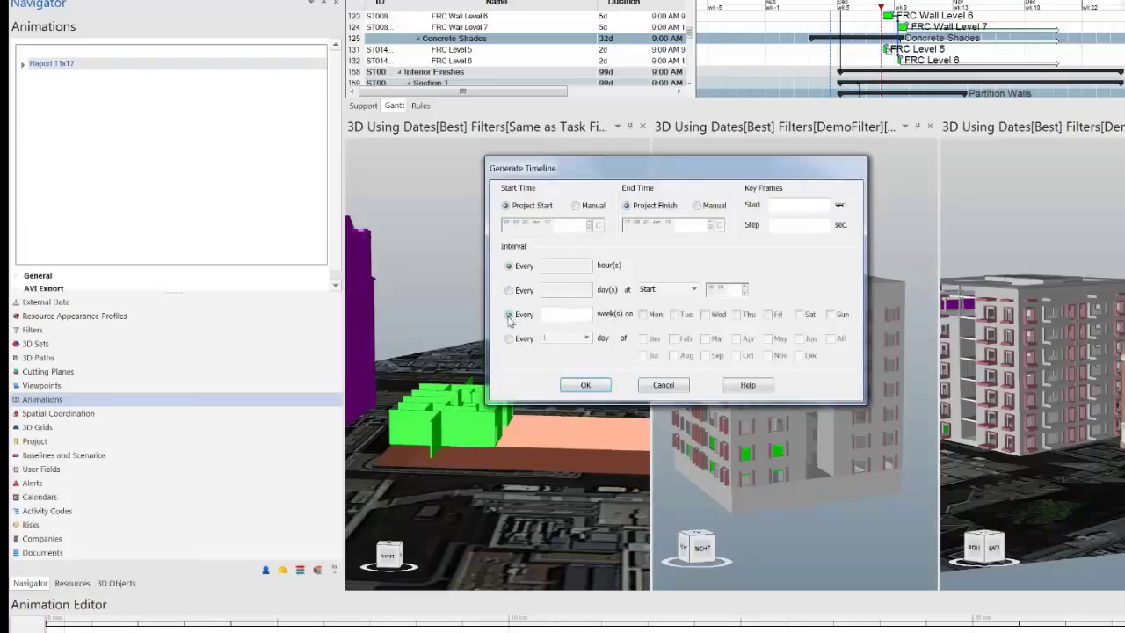
{"action": "left_click", "coordinate": [563, 314]}
{"action": "type", "text": "1"}
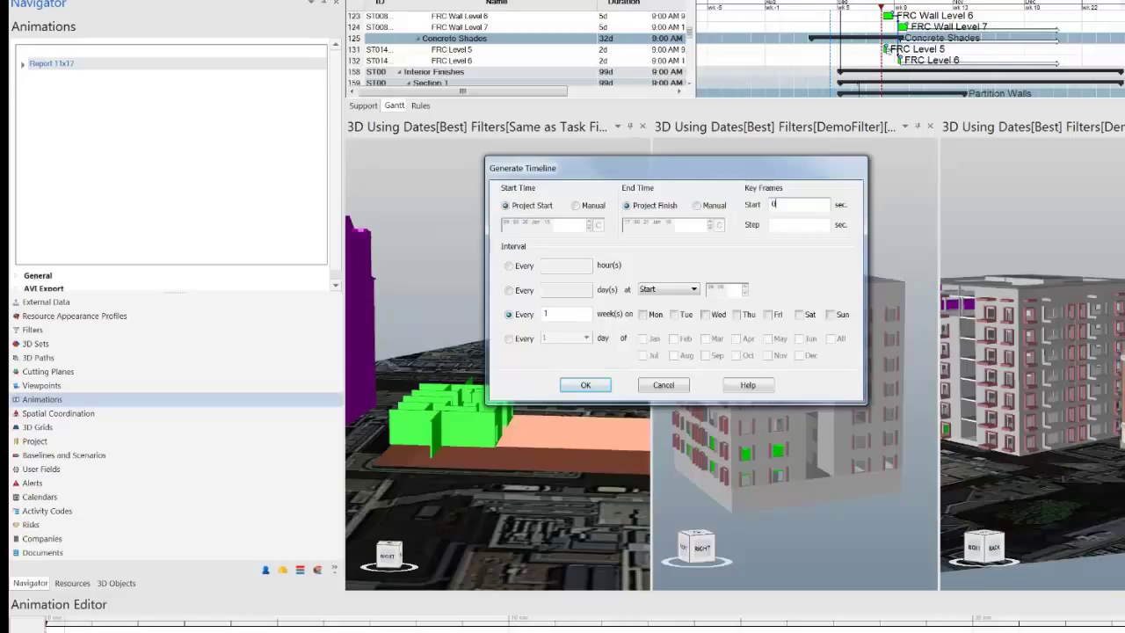
{"action": "left_click", "coordinate": [786, 224]}
{"action": "type", "text": "1"}
{"action": "left_click", "coordinate": [642, 316]}
{"action": "left_click", "coordinate": [587, 387]}
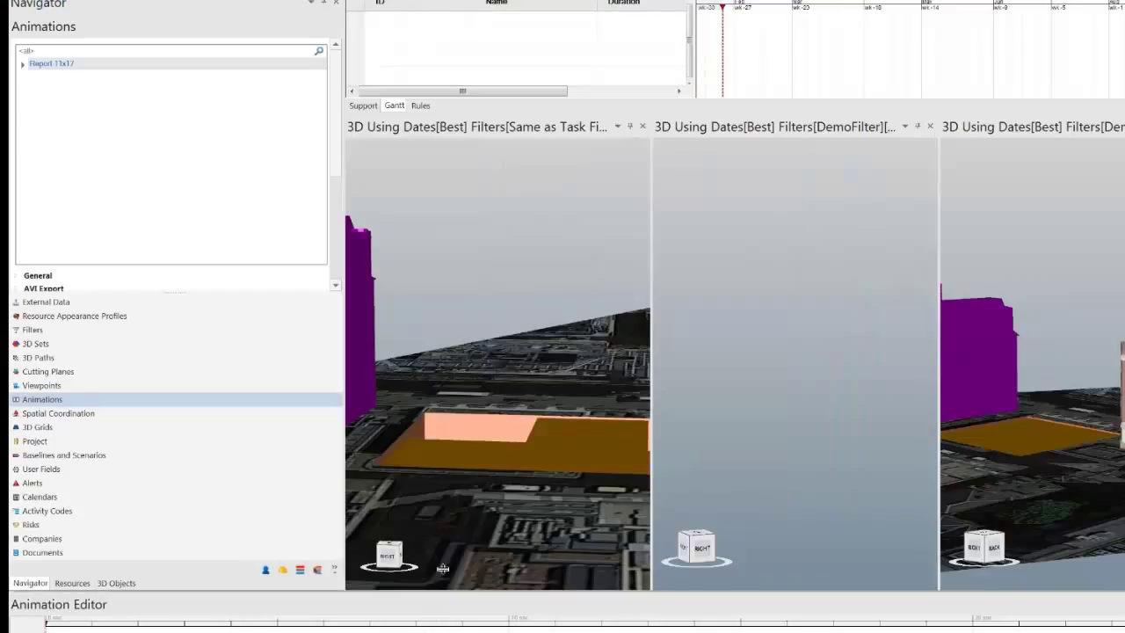
Step: Enlarge the Animation Editor and scrub through the generated weekly key frames to preview the construction sequence in the 3D views
{"action": "left_click_drag", "start_coordinate": [444, 589], "coordinate": [466, 479]}
{"action": "left_click", "coordinate": [94, 512]}
{"action": "left_click", "coordinate": [262, 511]}
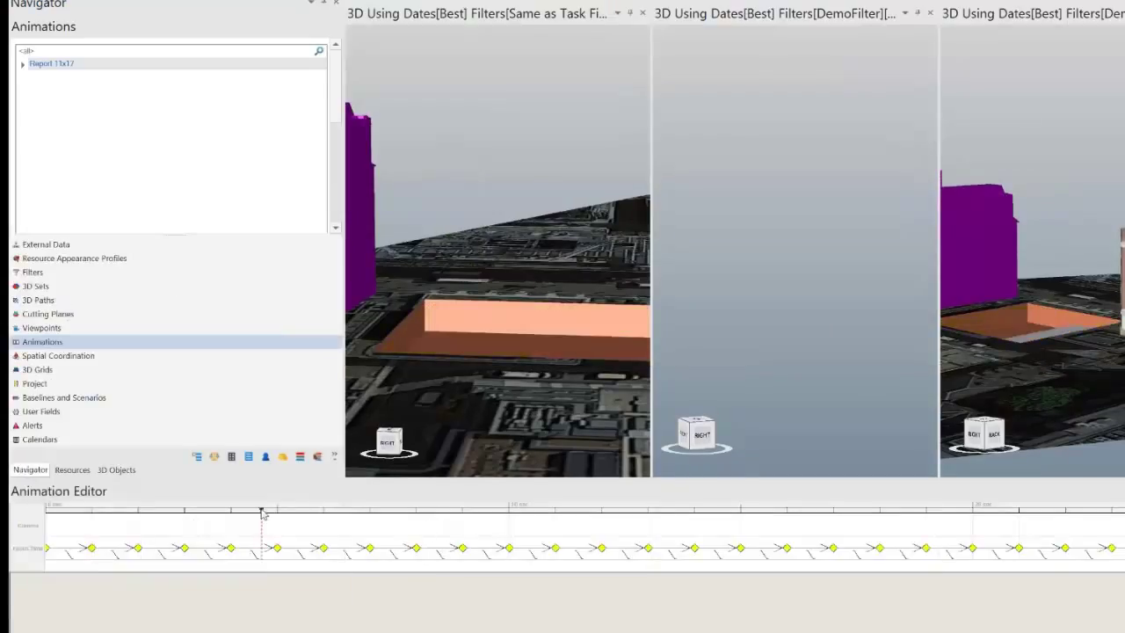
{"action": "left_click_drag", "start_coordinate": [265, 516], "coordinate": [634, 502]}
{"action": "left_click", "coordinate": [422, 520]}
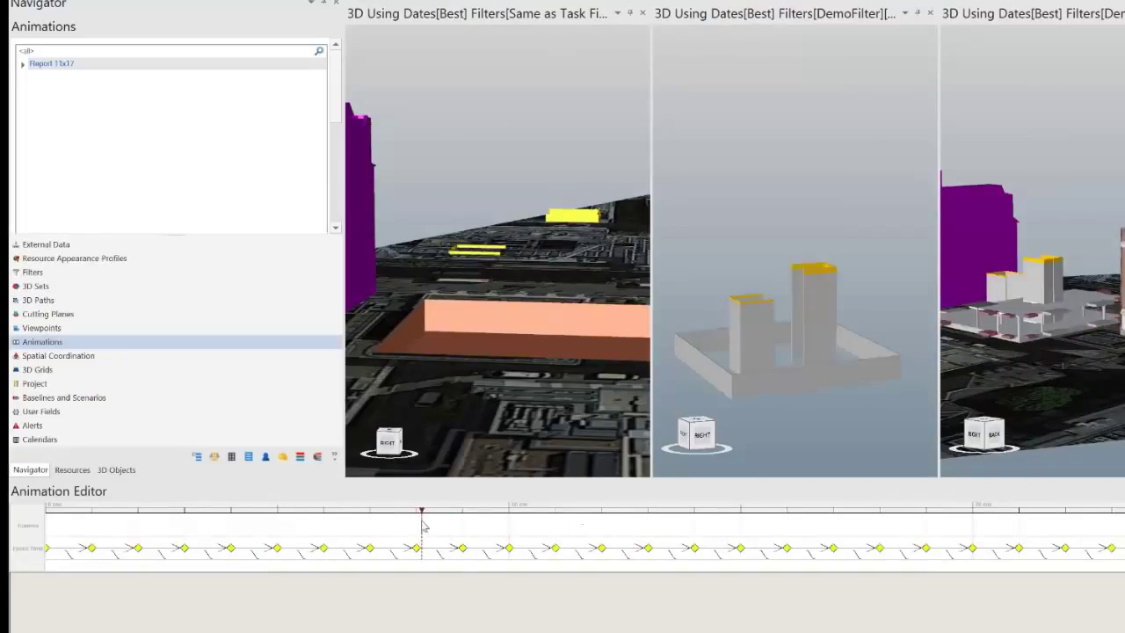
{"action": "scroll", "coordinate": [423, 520], "scroll_direction": "down", "scroll_amount": 4}
{"action": "scroll", "coordinate": [483, 545], "scroll_direction": "down", "scroll_amount": 3}
{"action": "scroll", "coordinate": [483, 545], "scroll_direction": "up", "scroll_amount": 2}
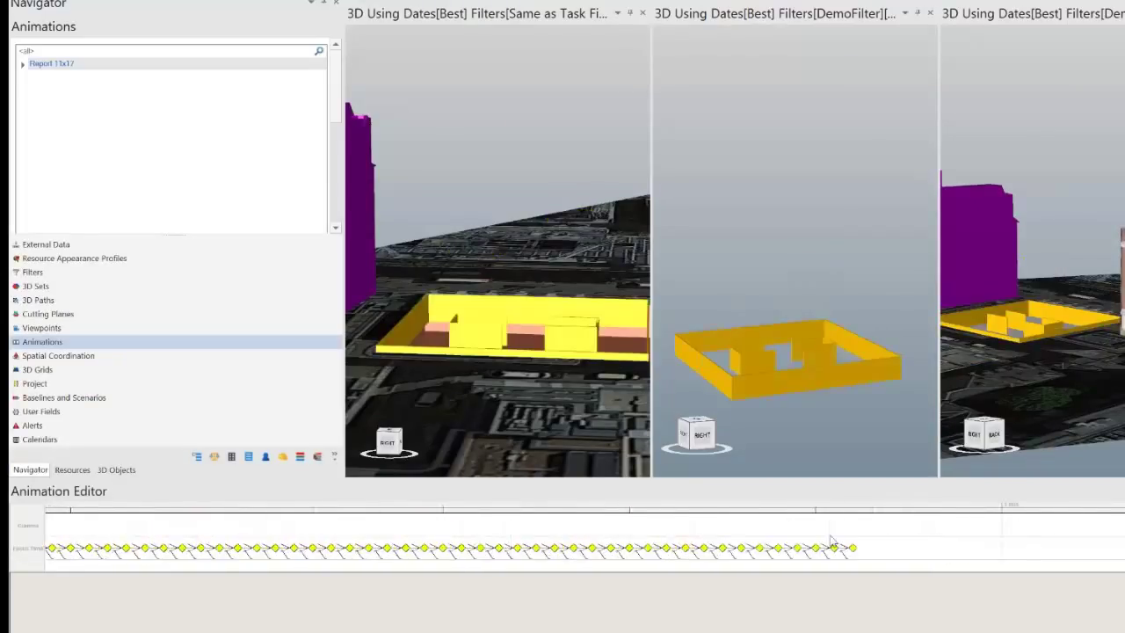
{"action": "scroll", "coordinate": [833, 543], "scroll_direction": "up", "scroll_amount": 4}
{"action": "scroll", "coordinate": [563, 537], "scroll_direction": "down", "scroll_amount": 2}
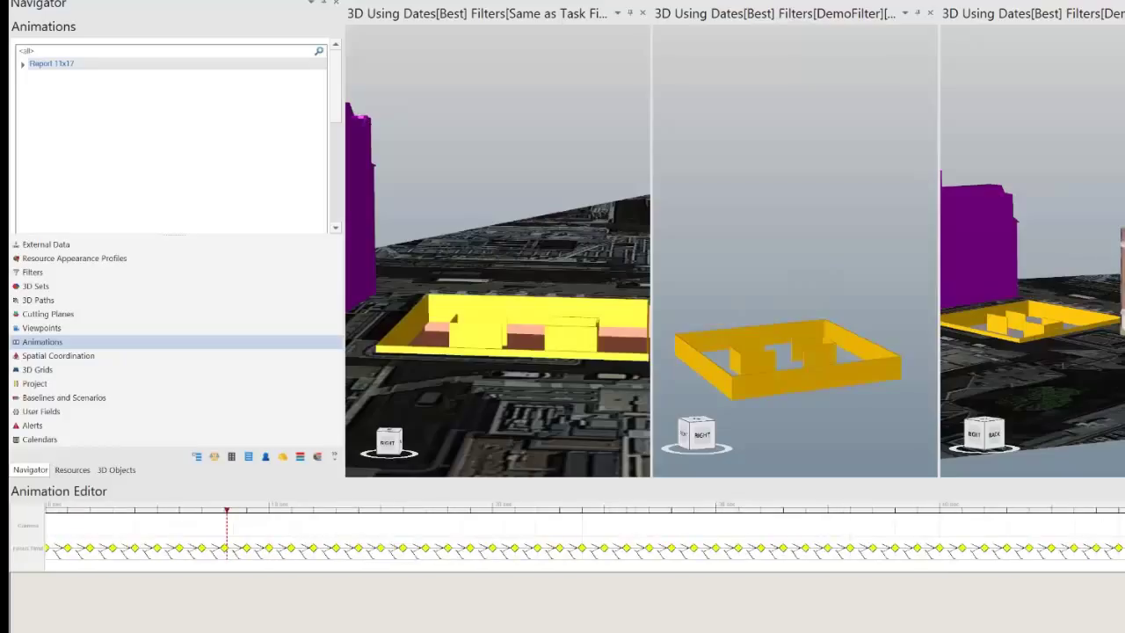
Step: Start an AVI export of the Report 11x17 animation, unselecting the selected 3D objects before exporting
{"action": "left_click", "coordinate": [104, 127]}
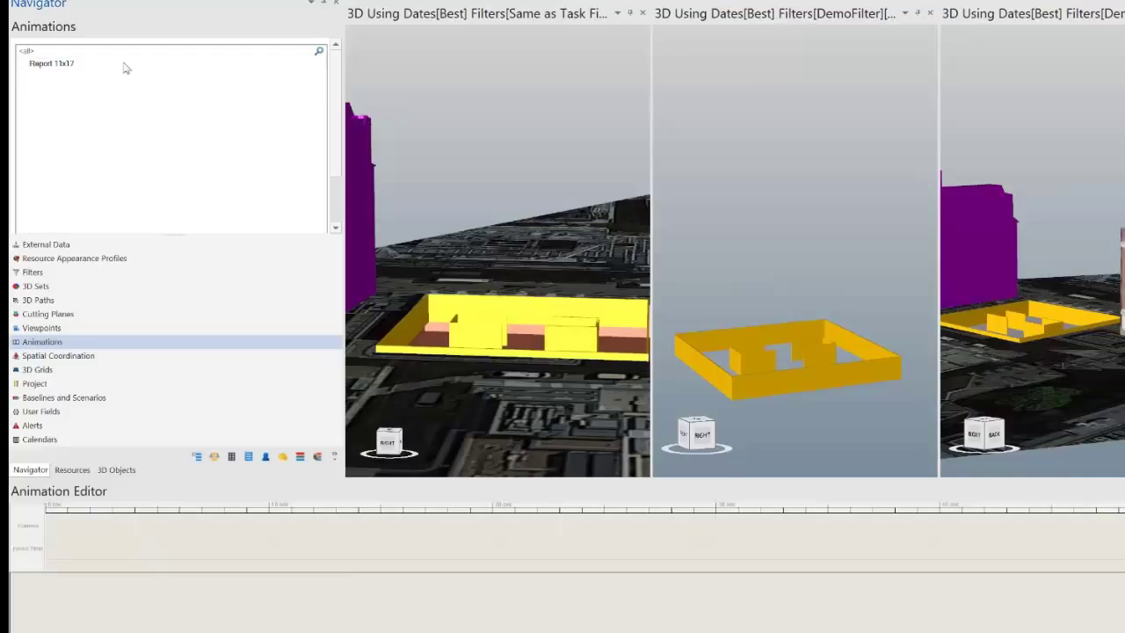
{"action": "right_click", "coordinate": [124, 64]}
{"action": "left_click", "coordinate": [173, 157]}
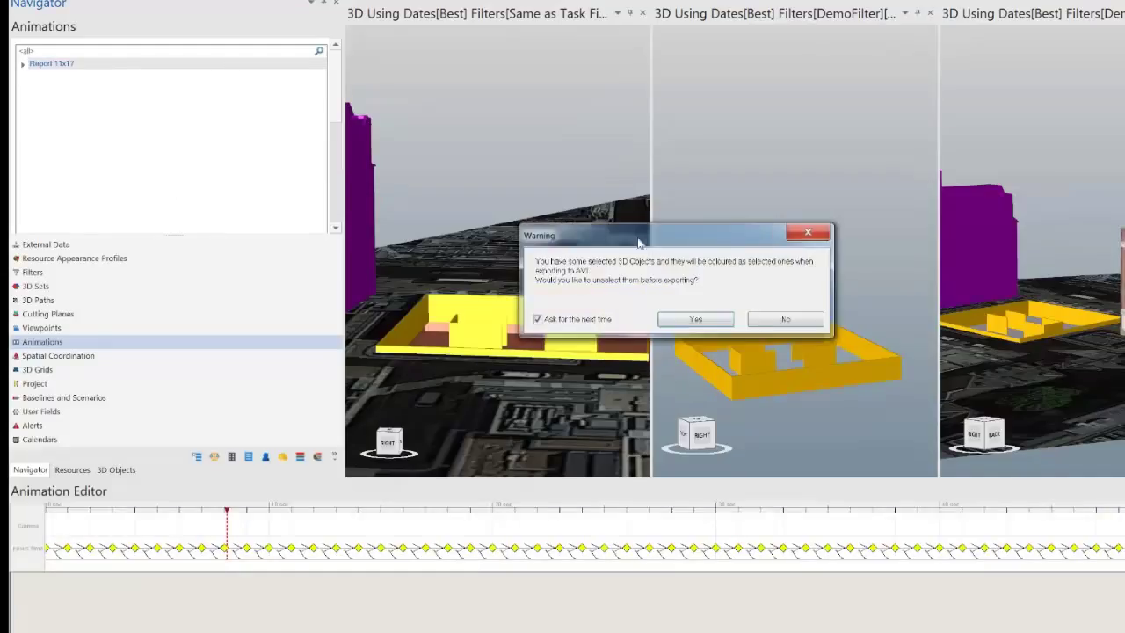
{"action": "left_click", "coordinate": [685, 322]}
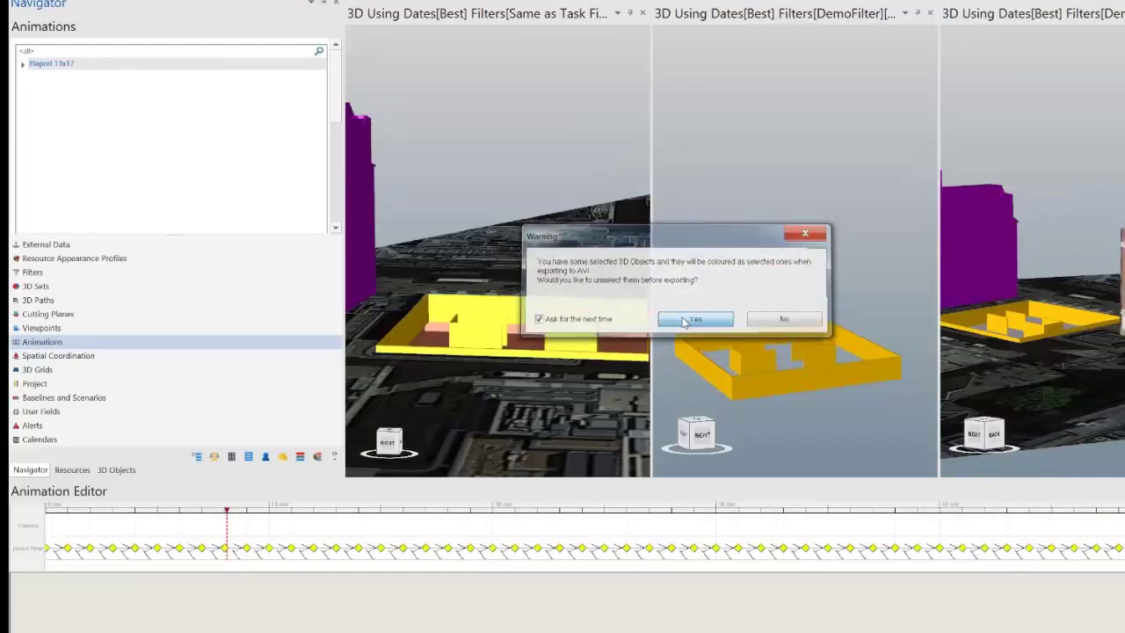
Step: Set the export width to 5100, enter the report-size height, and set the frame rate to 1
{"action": "type", "text": "1920"}
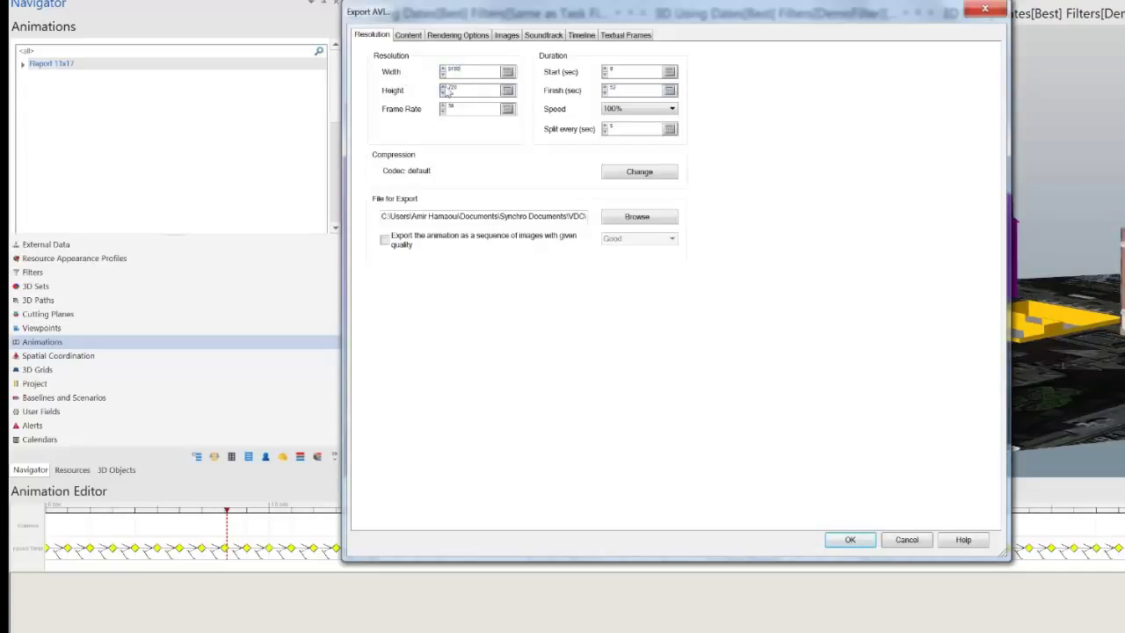
{"action": "key", "text": "Tab"}
{"action": "type", "text": "108"}
{"action": "key", "text": "Tab"}
{"action": "type", "text": "1"}
Step: Set the export file to Weekly Report in the Webinar folder and export the animation as a sequence of images
{"action": "left_click", "coordinate": [618, 217]}
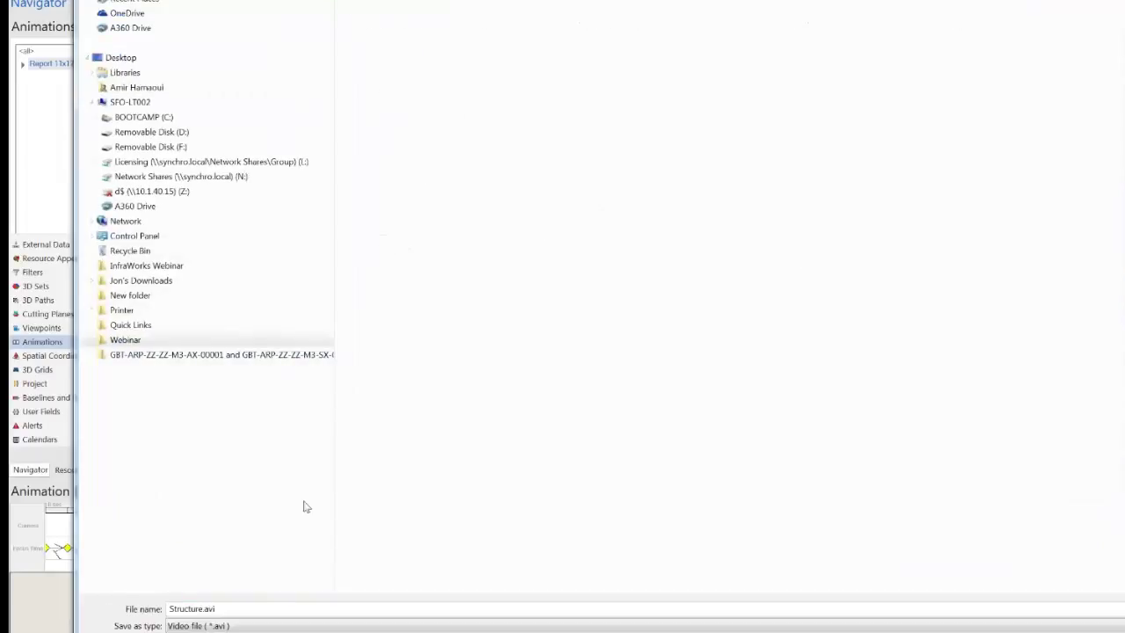
{"action": "type", "text": "RE"}
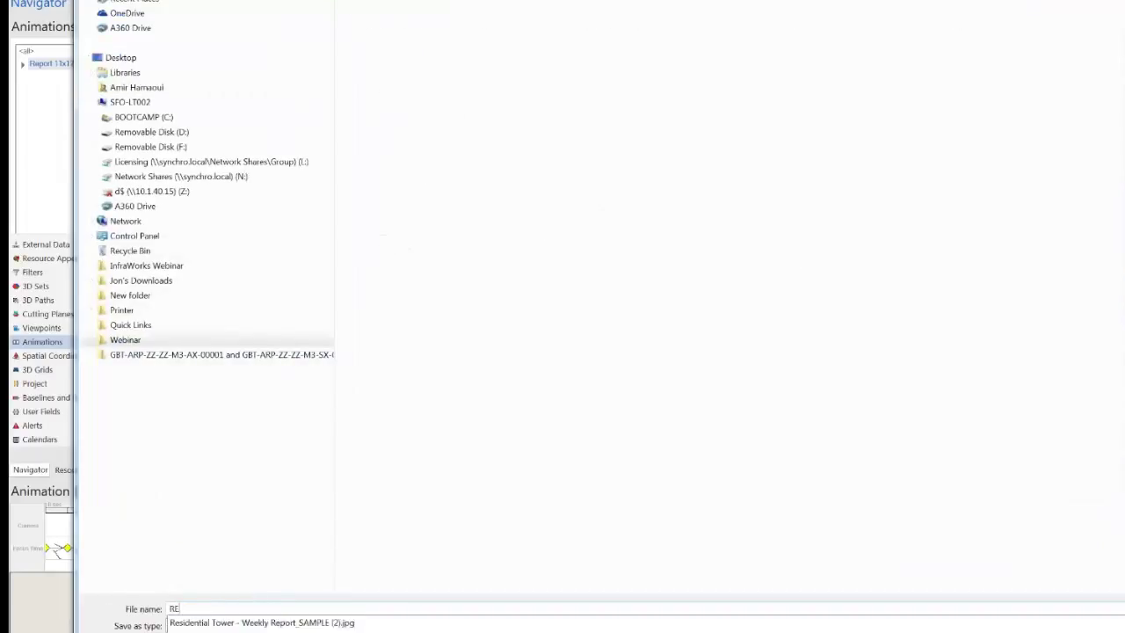
{"action": "key", "text": "BackSpace"}
{"action": "type", "text": "Weekly Report"}
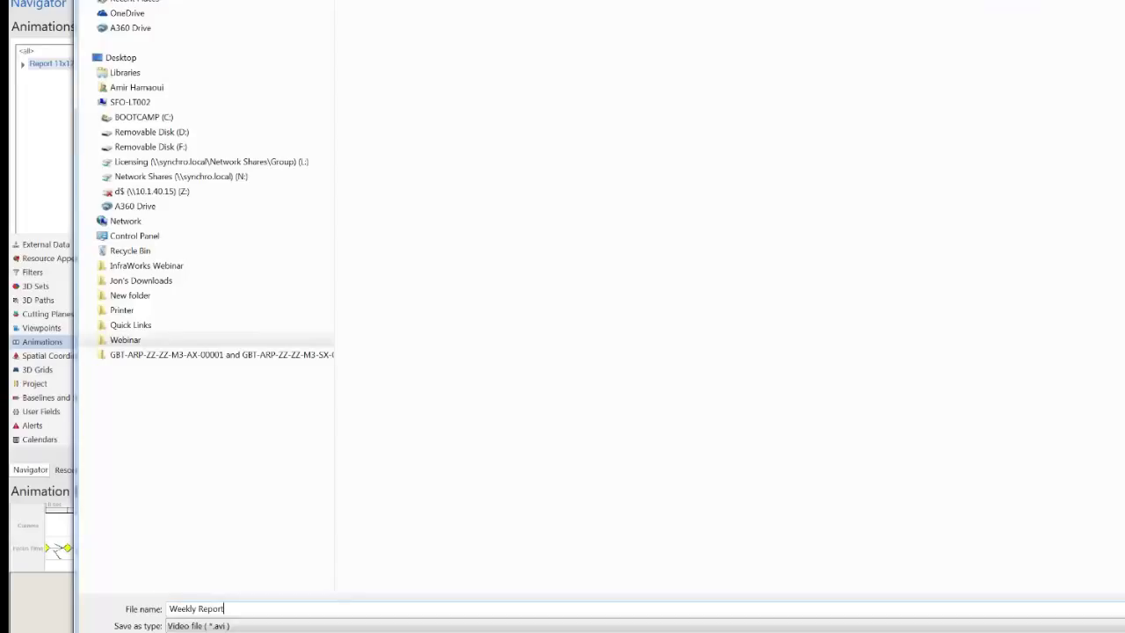
{"action": "key", "text": "Return"}
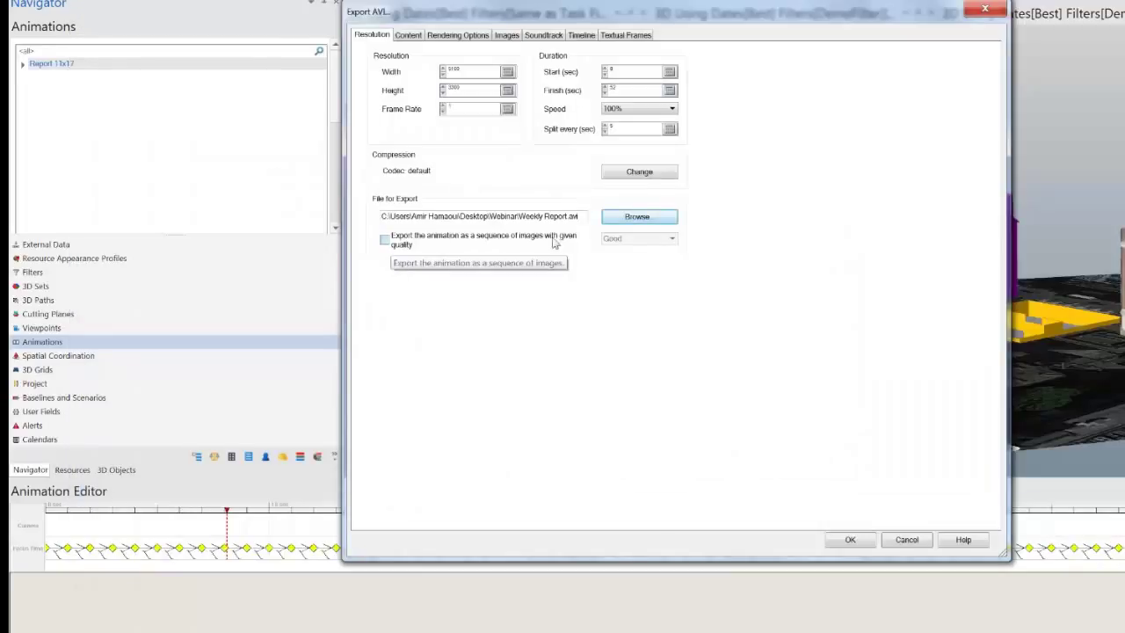
{"action": "left_click", "coordinate": [385, 240]}
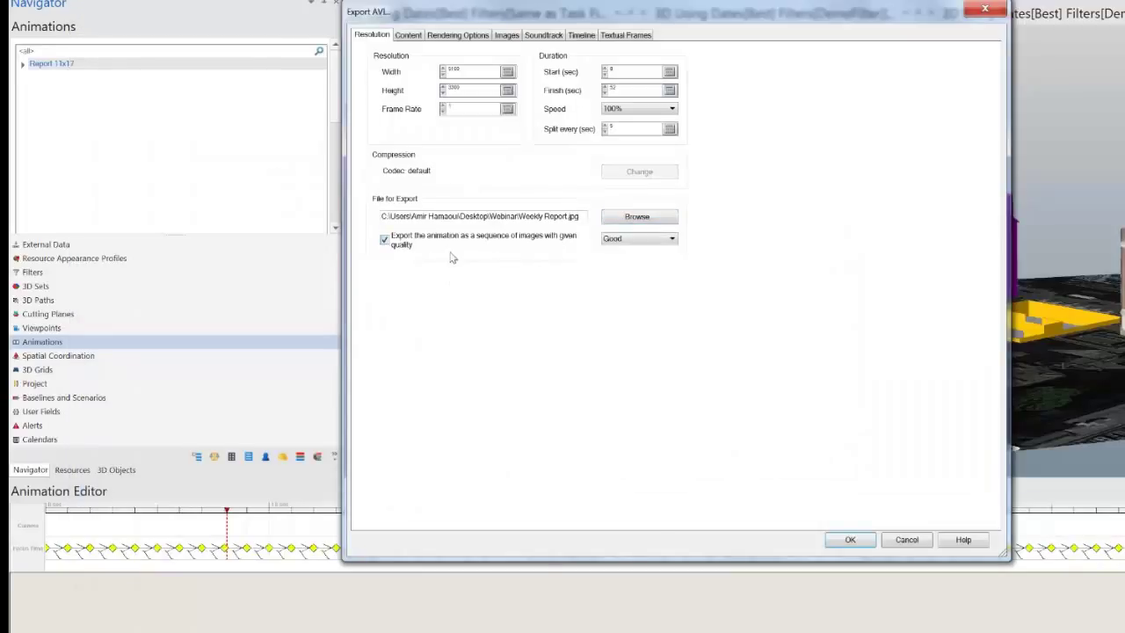
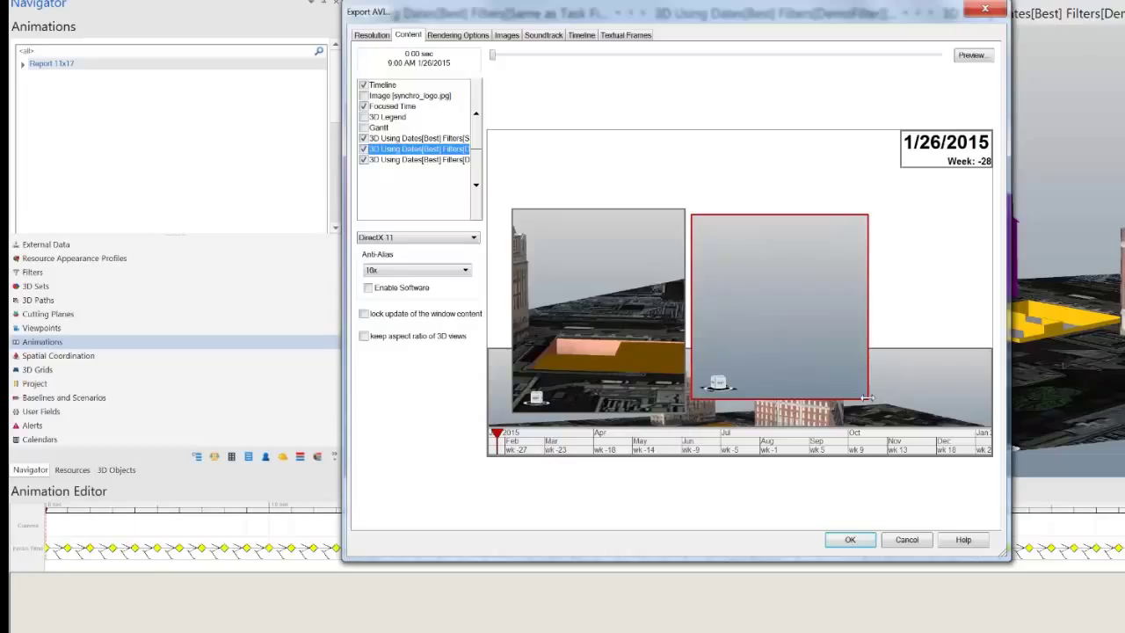
Step: Resize the second and third 3D views so the three views sit side by side, and include the Gantt in the export content
{"action": "left_click_drag", "start_coordinate": [869, 399], "coordinate": [871, 241]}
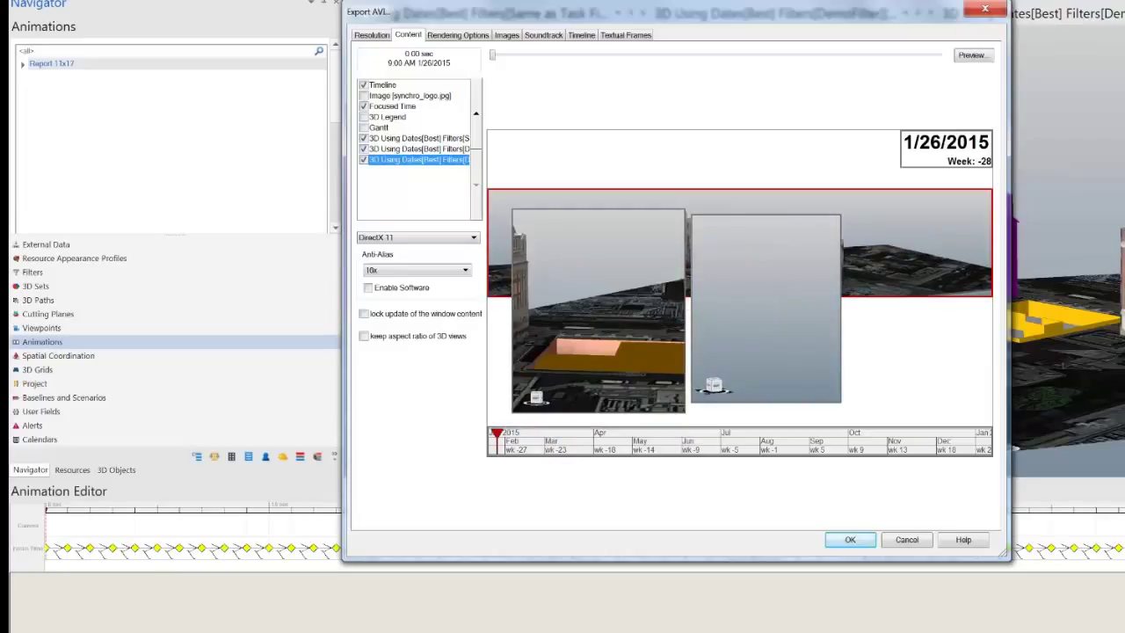
{"action": "left_click_drag", "start_coordinate": [488, 295], "coordinate": [842, 408]}
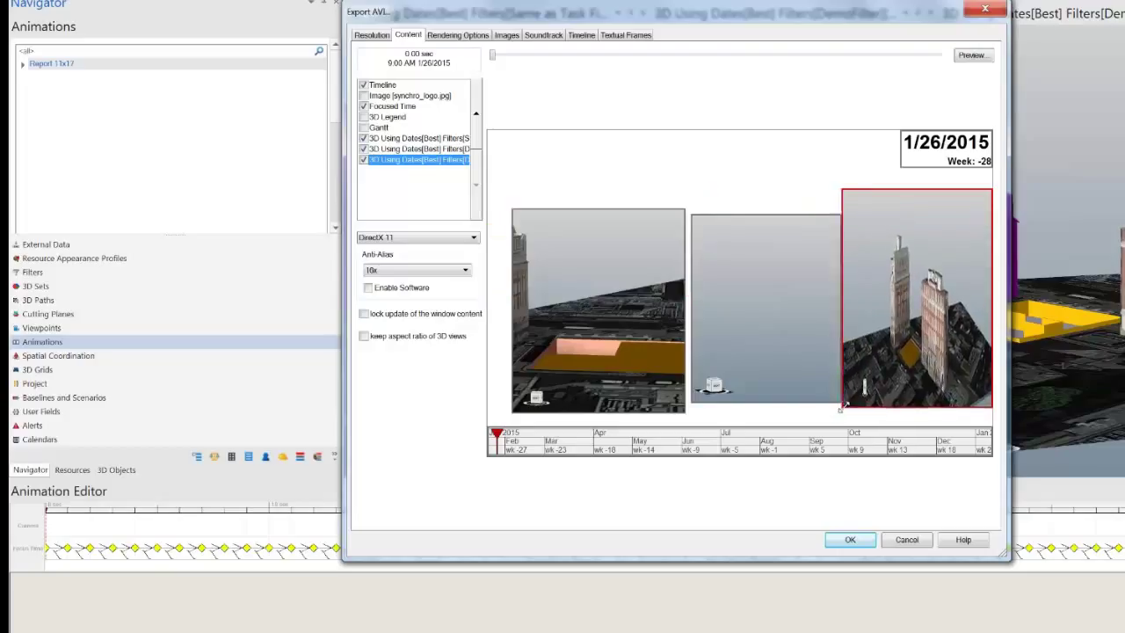
{"action": "left_click", "coordinate": [363, 127]}
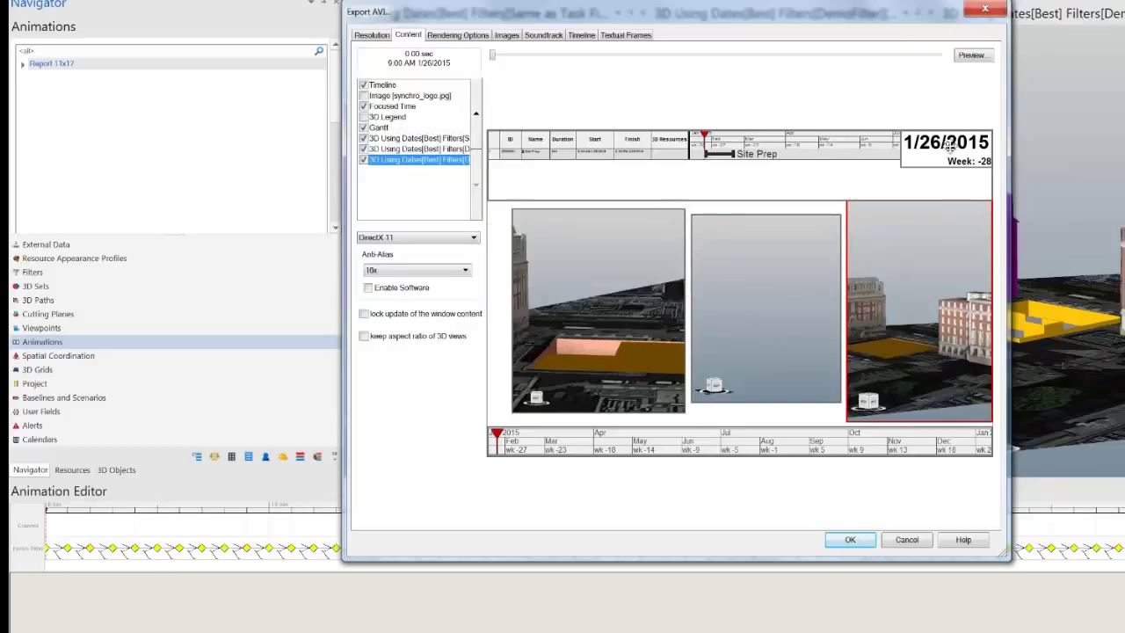
Step: Replace the synchro_logo.jpg export image with Title Block.jpg from the Webinar folder
{"action": "left_click", "coordinate": [458, 36]}
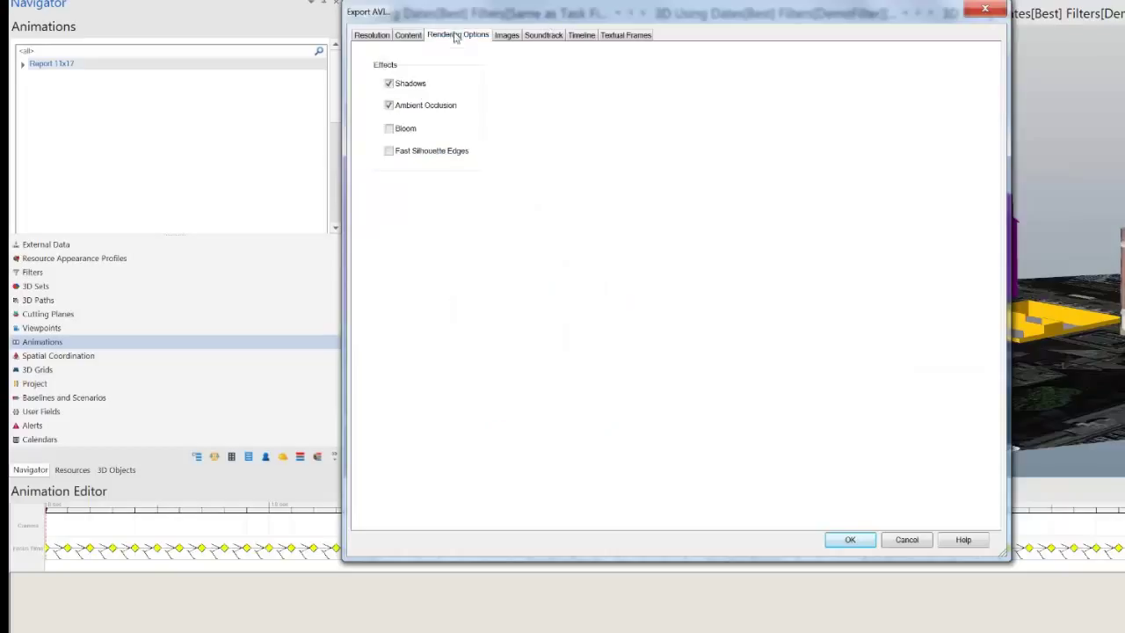
{"action": "left_click", "coordinate": [507, 35]}
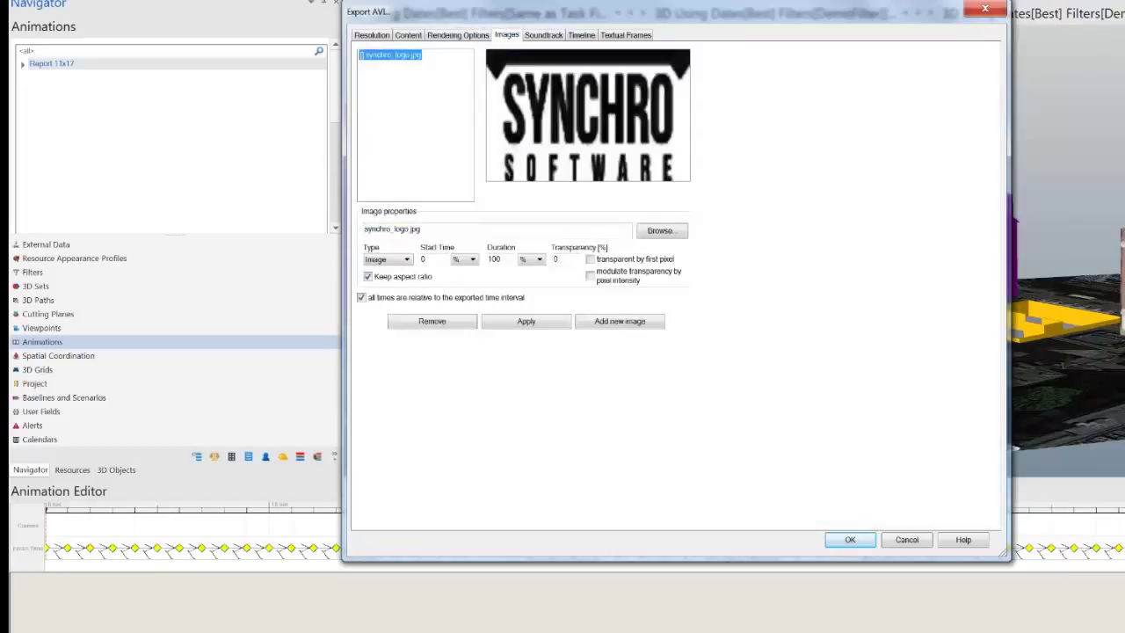
{"action": "left_click", "coordinate": [660, 232]}
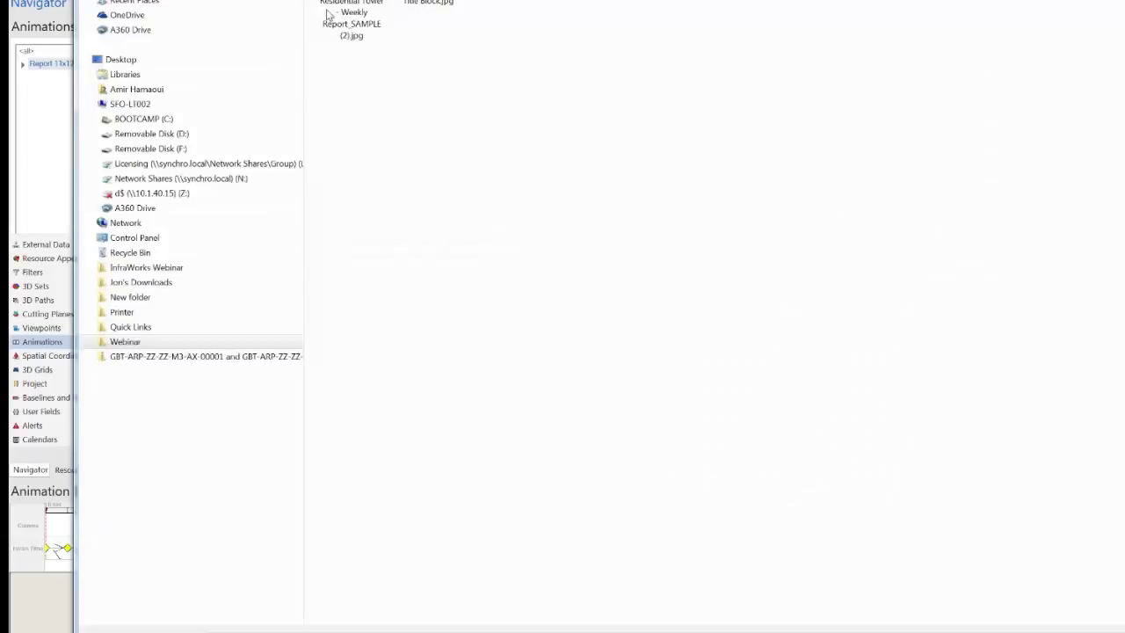
{"action": "double_click", "coordinate": [428, 3]}
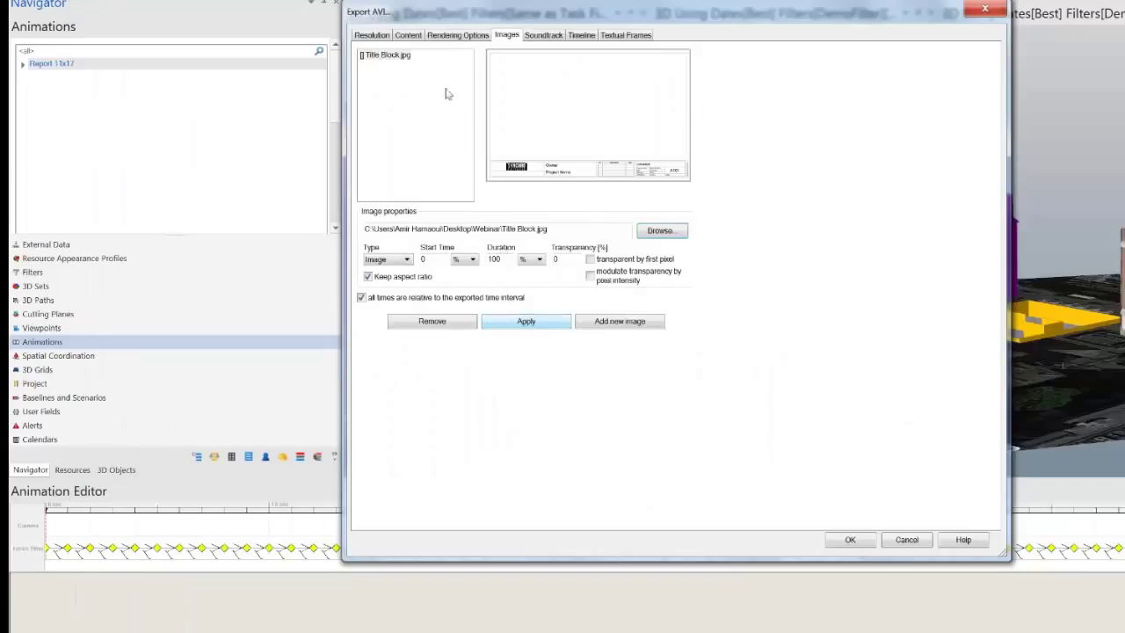
Step: Move the Title Block.jpg image to the end of the export content order, behind the 3D views
{"action": "left_click", "coordinate": [409, 37]}
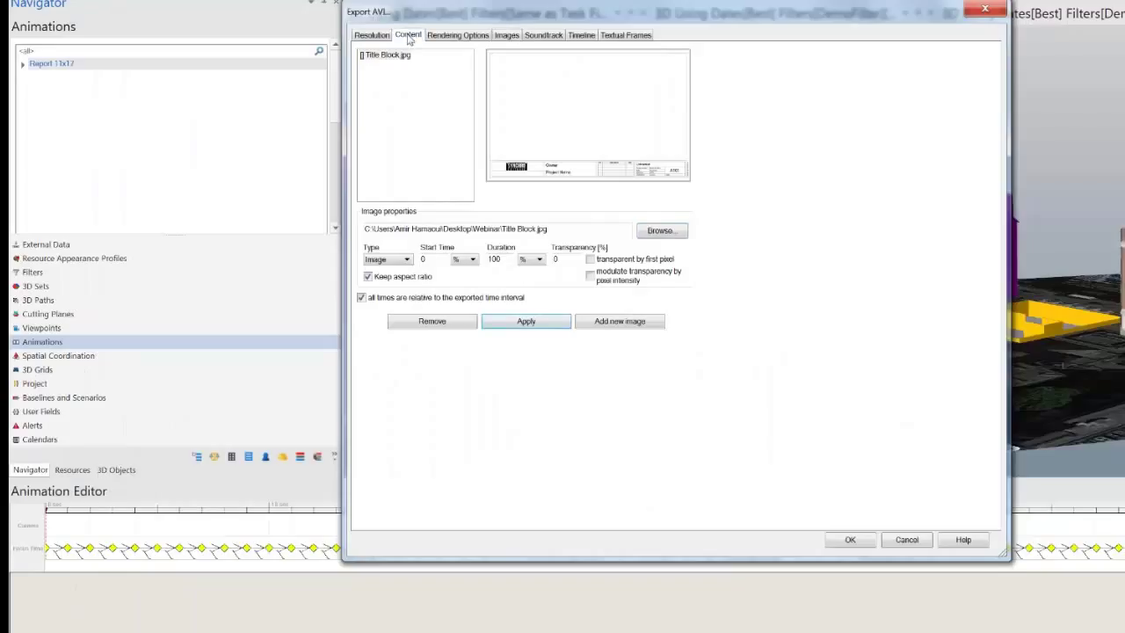
{"action": "left_click", "coordinate": [421, 160]}
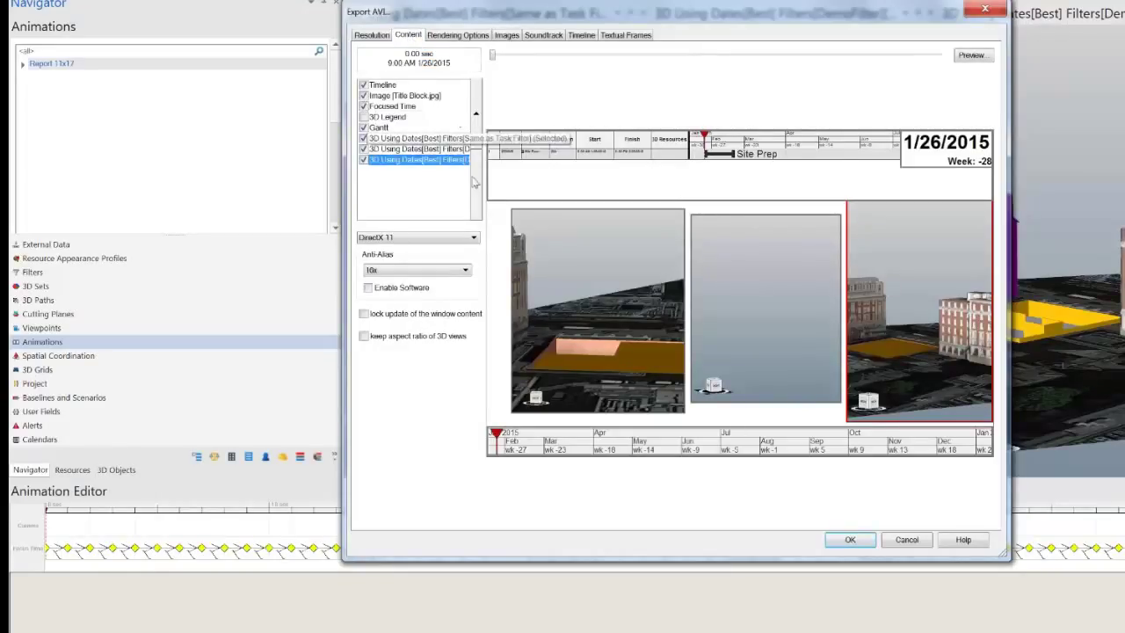
{"action": "left_click", "coordinate": [423, 97]}
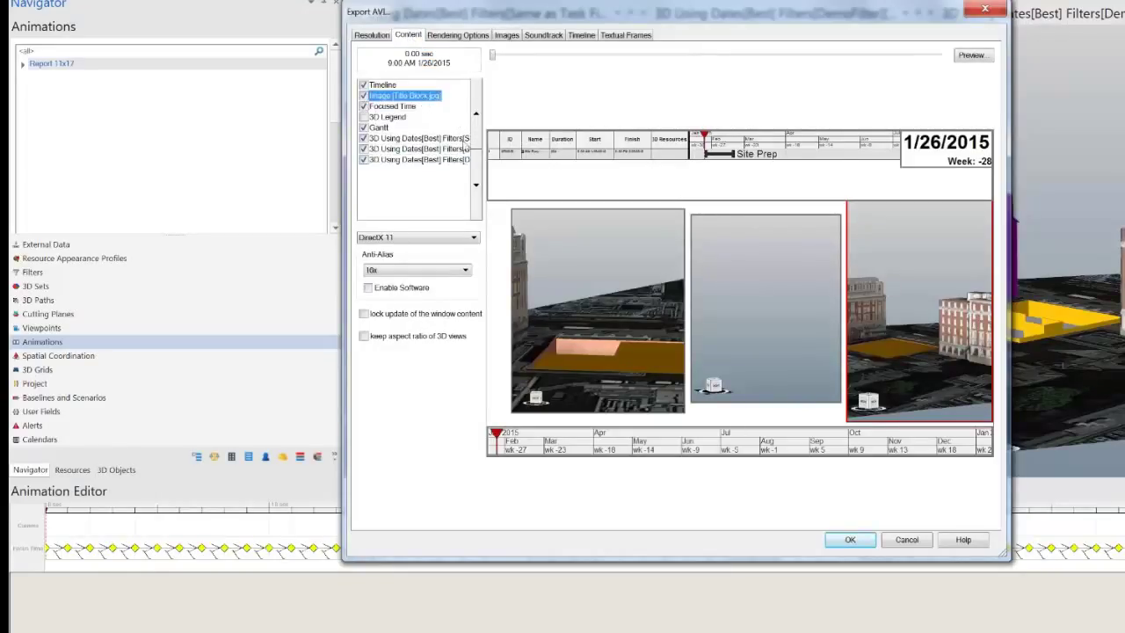
{"action": "left_click", "coordinate": [477, 186]}
{"action": "left_click", "coordinate": [476, 186]}
{"action": "left_click", "coordinate": [477, 186]}
{"action": "left_click", "coordinate": [477, 185]}
{"action": "left_click", "coordinate": [476, 185]}
{"action": "left_click", "coordinate": [476, 186]}
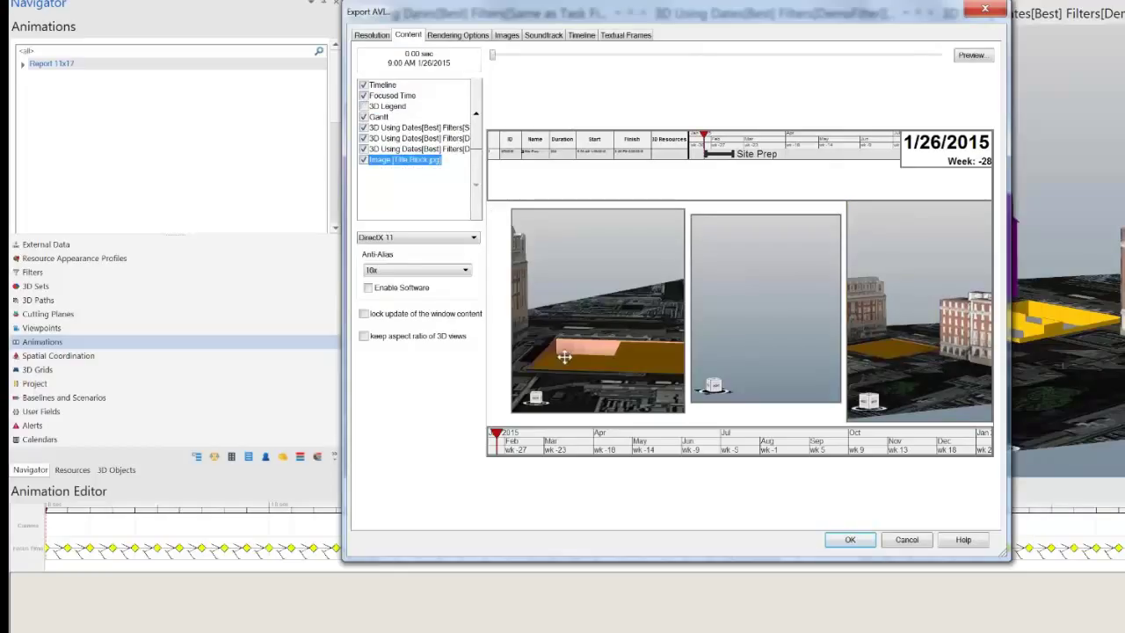
Step: Move the timeline up off the title block and enlarge the Title Block image to fill the whole page
{"action": "left_click", "coordinate": [575, 435]}
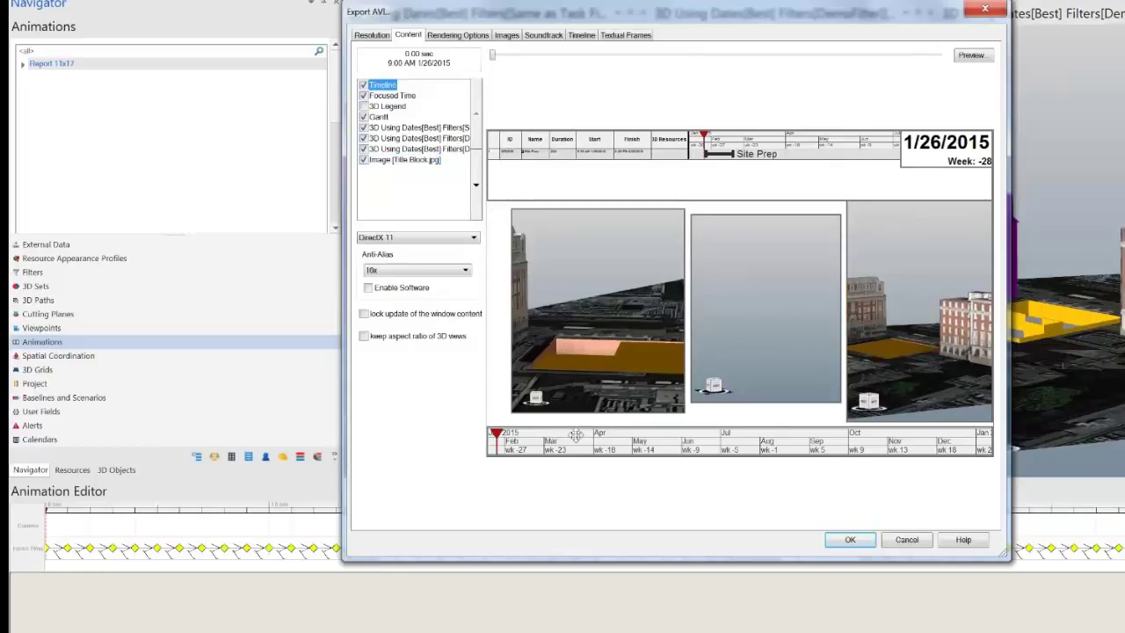
{"action": "left_click_drag", "start_coordinate": [576, 436], "coordinate": [576, 392]}
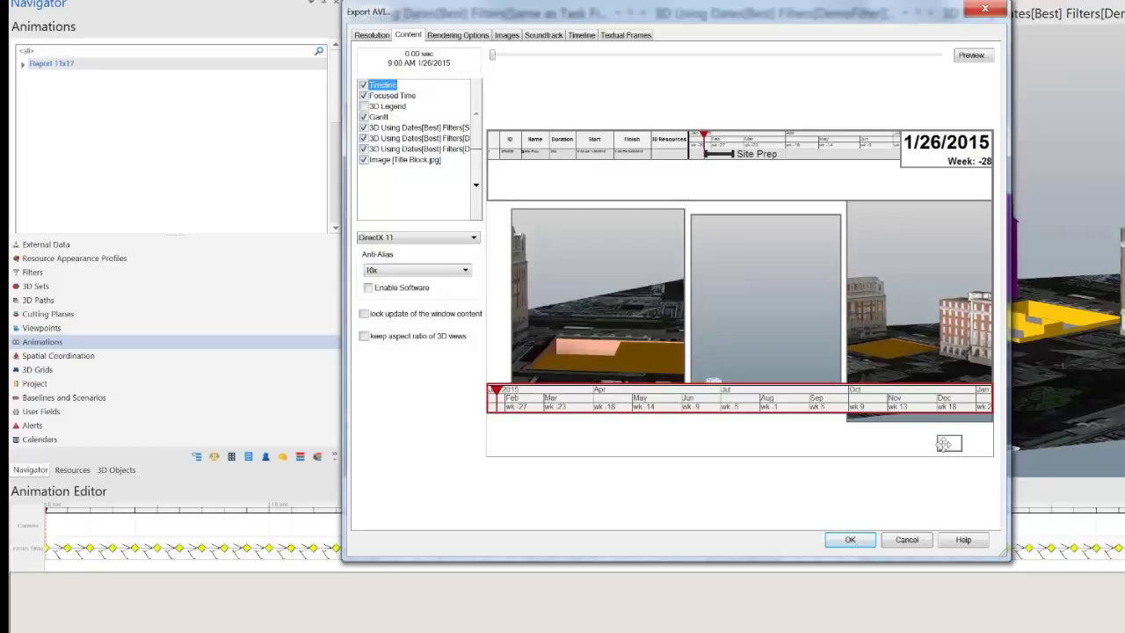
{"action": "left_click_drag", "start_coordinate": [950, 443], "coordinate": [483, 126]}
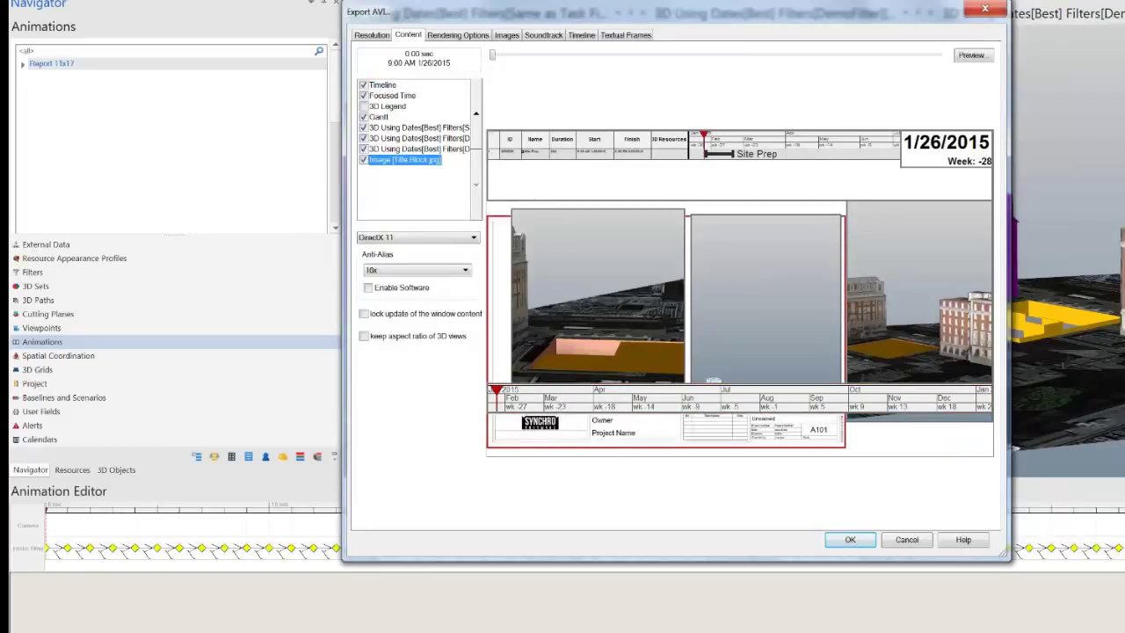
{"action": "left_click_drag", "start_coordinate": [835, 438], "coordinate": [815, 466]}
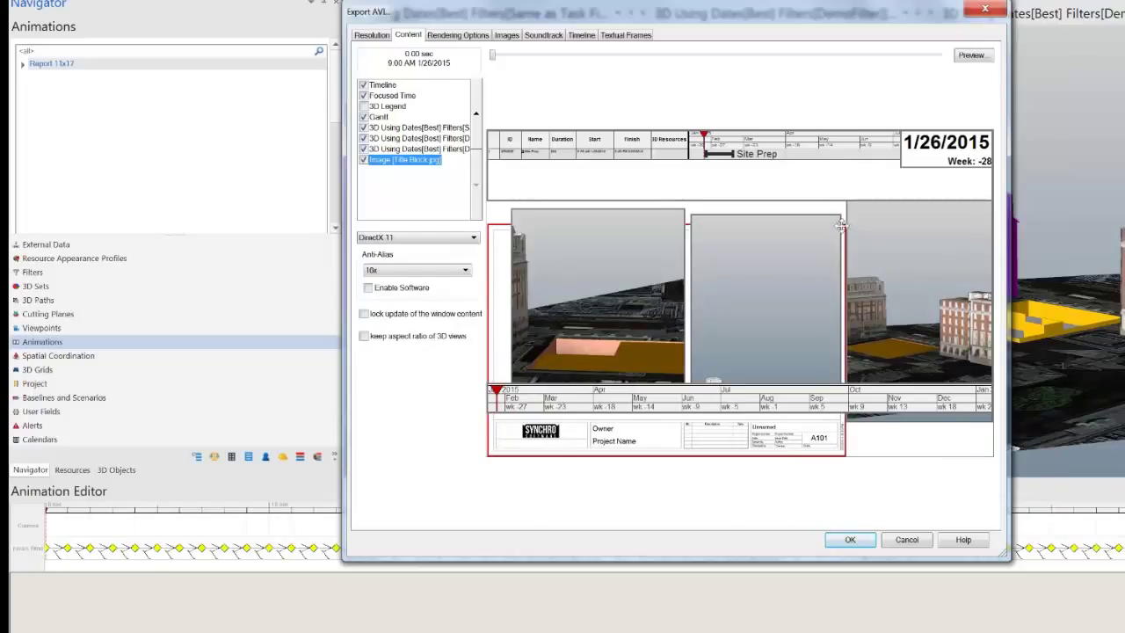
{"action": "left_click_drag", "start_coordinate": [849, 223], "coordinate": [990, 415]}
Step: Shift the date box inward, then shrink and move the Gantt to fit inside the title block's upper border
{"action": "left_click_drag", "start_coordinate": [962, 160], "coordinate": [949, 187]}
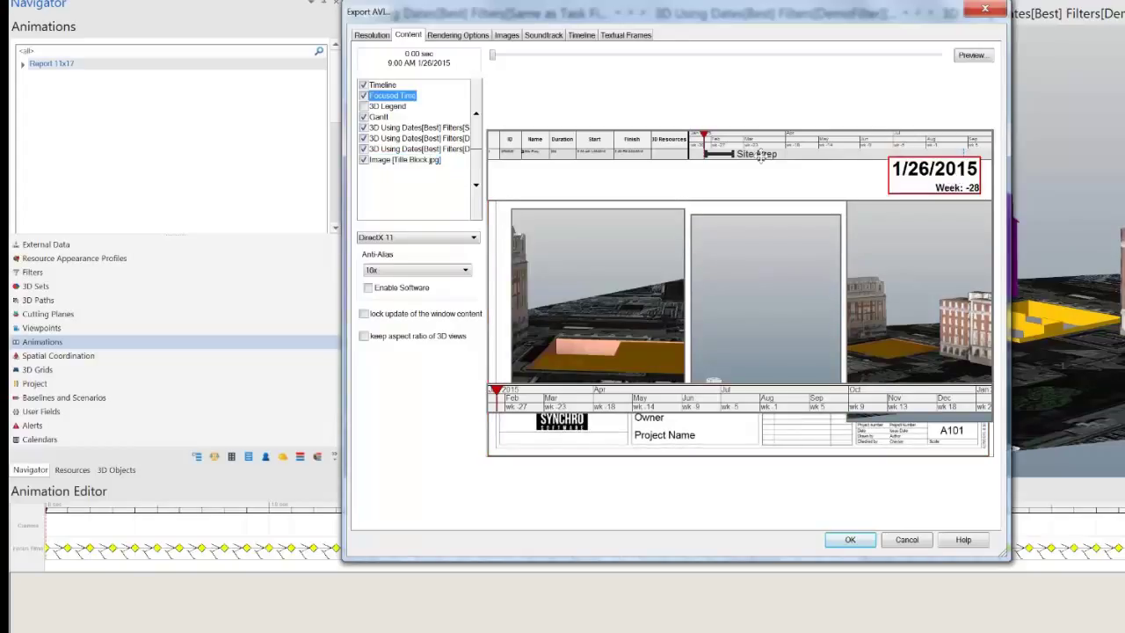
{"action": "left_click_drag", "start_coordinate": [762, 156], "coordinate": [806, 173]}
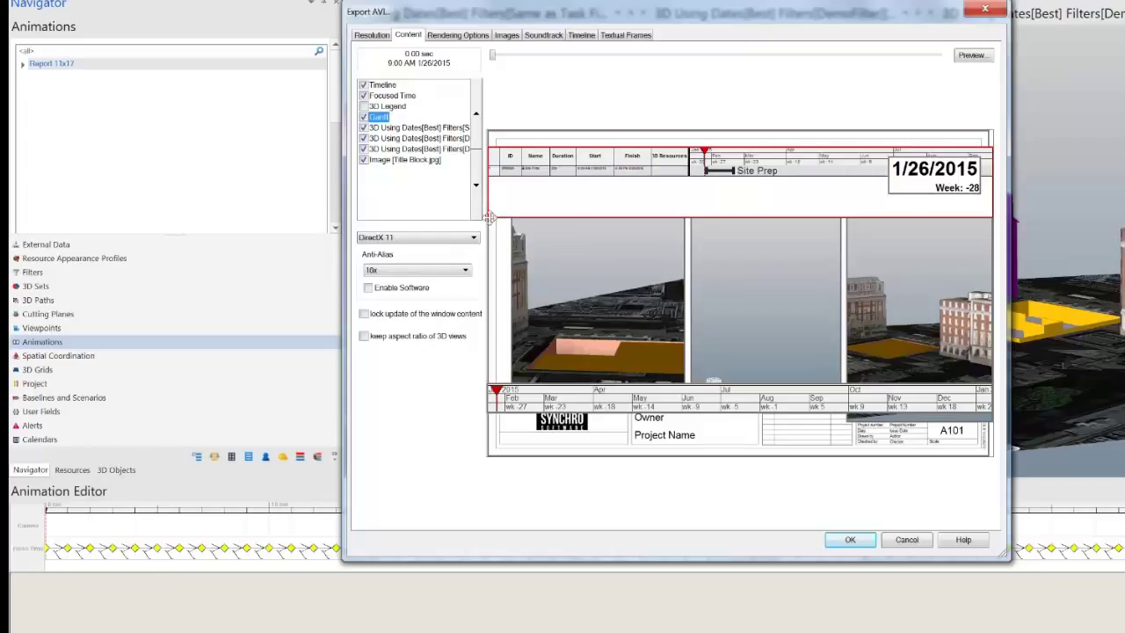
{"action": "left_click_drag", "start_coordinate": [489, 218], "coordinate": [503, 203]}
{"action": "left_click_drag", "start_coordinate": [610, 195], "coordinate": [603, 187]}
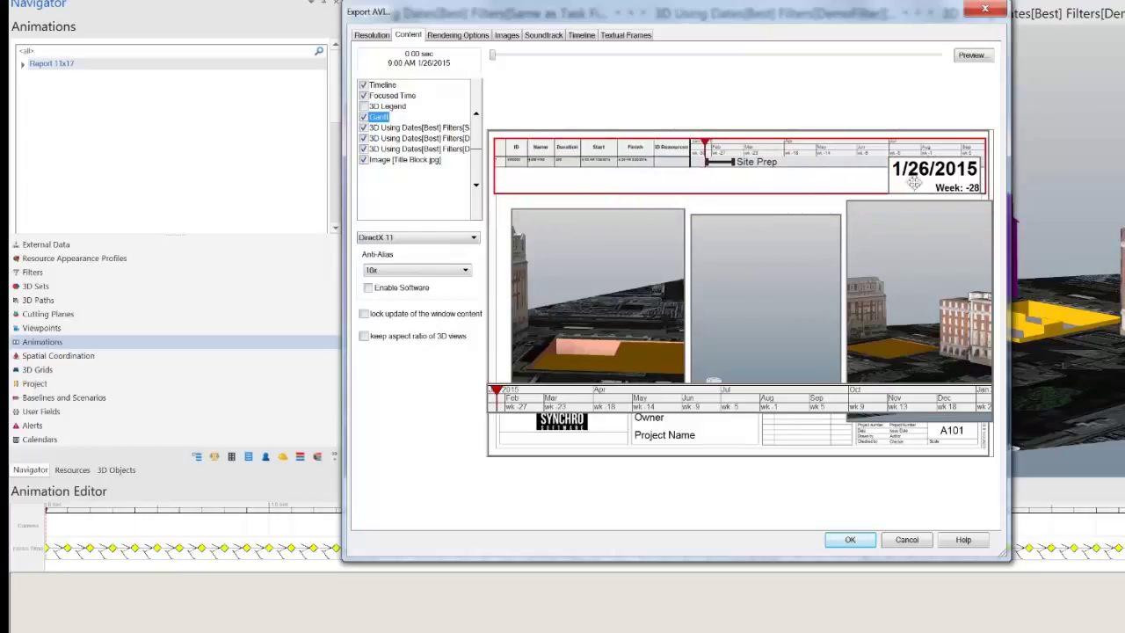
Step: Move the date box into the title block beside the Owner and Project Name cell and exclude the timeline
{"action": "left_click_drag", "start_coordinate": [915, 179], "coordinate": [793, 378]}
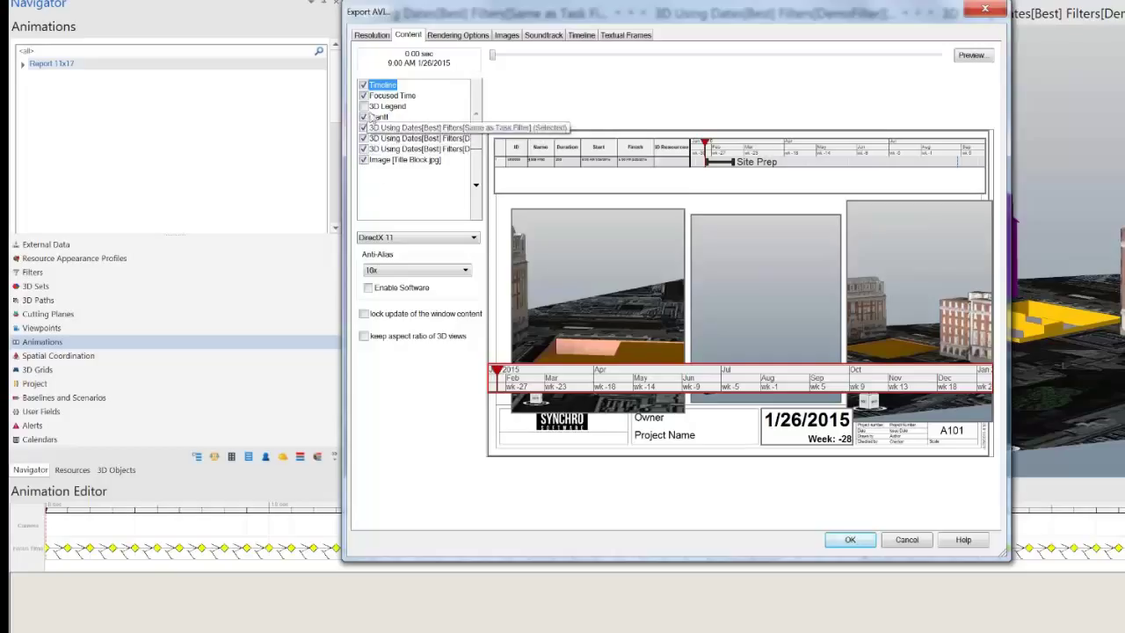
{"action": "left_click", "coordinate": [363, 86]}
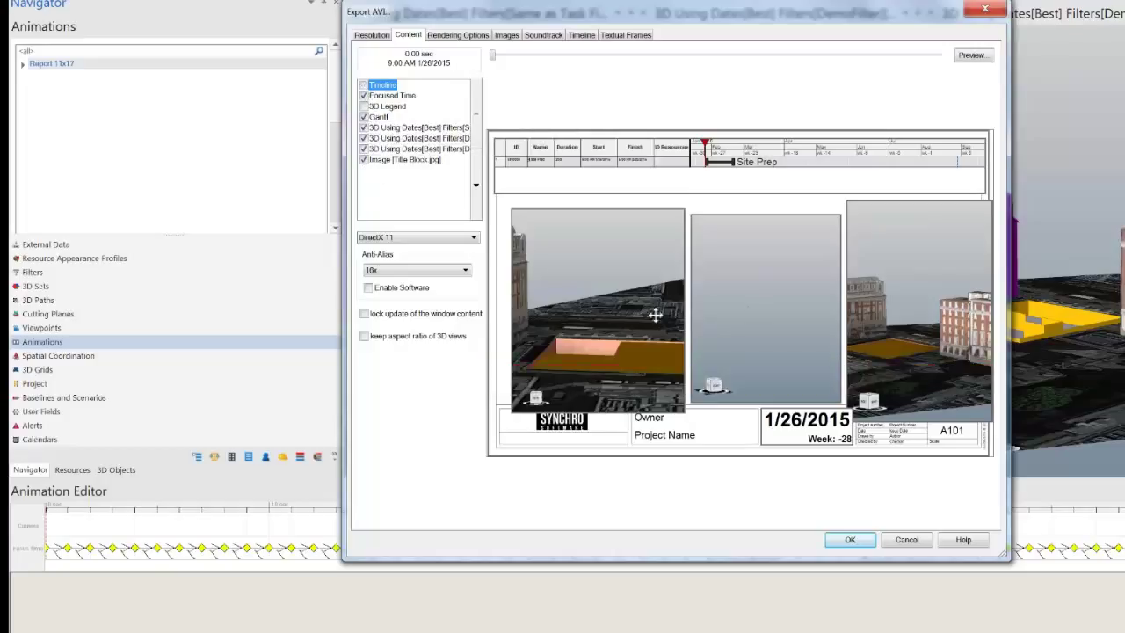
Step: Arrange the three 3D views between the Gantt and the title block, shrinking the third view to clear the border
{"action": "left_click_drag", "start_coordinate": [656, 315], "coordinate": [648, 293]}
{"action": "left_click_drag", "start_coordinate": [721, 246], "coordinate": [711, 233]}
{"action": "left_click_drag", "start_coordinate": [890, 275], "coordinate": [874, 268]}
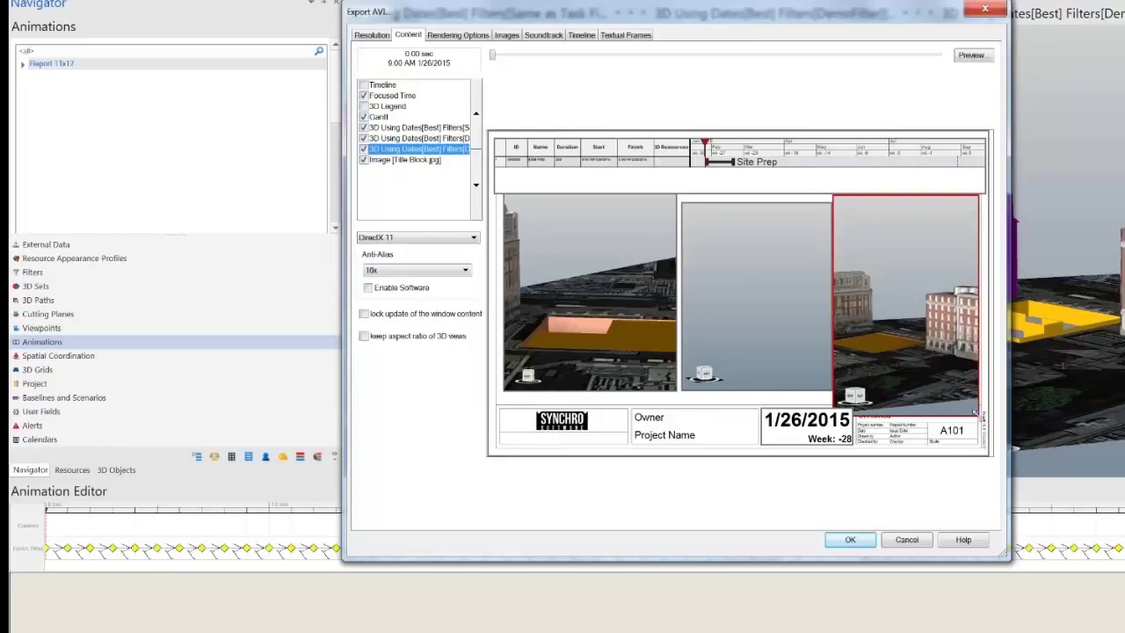
{"action": "left_click_drag", "start_coordinate": [976, 413], "coordinate": [941, 367]}
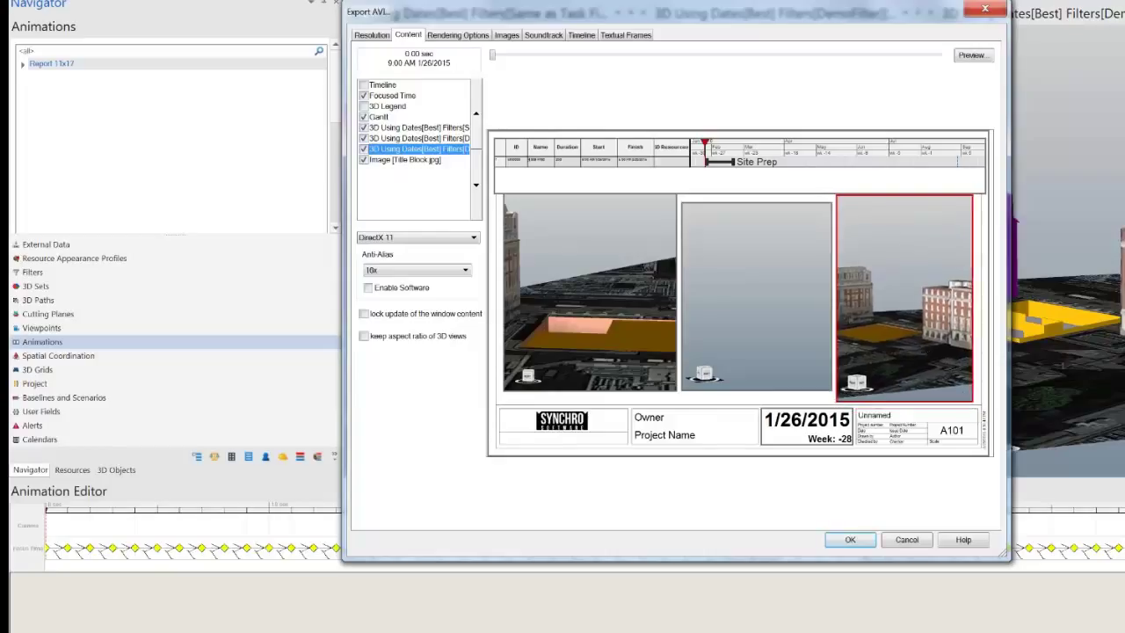
Step: Include the 3D Legend and reshape it into a narrow, readable box in the page's upper-right corner
{"action": "left_click", "coordinate": [367, 109]}
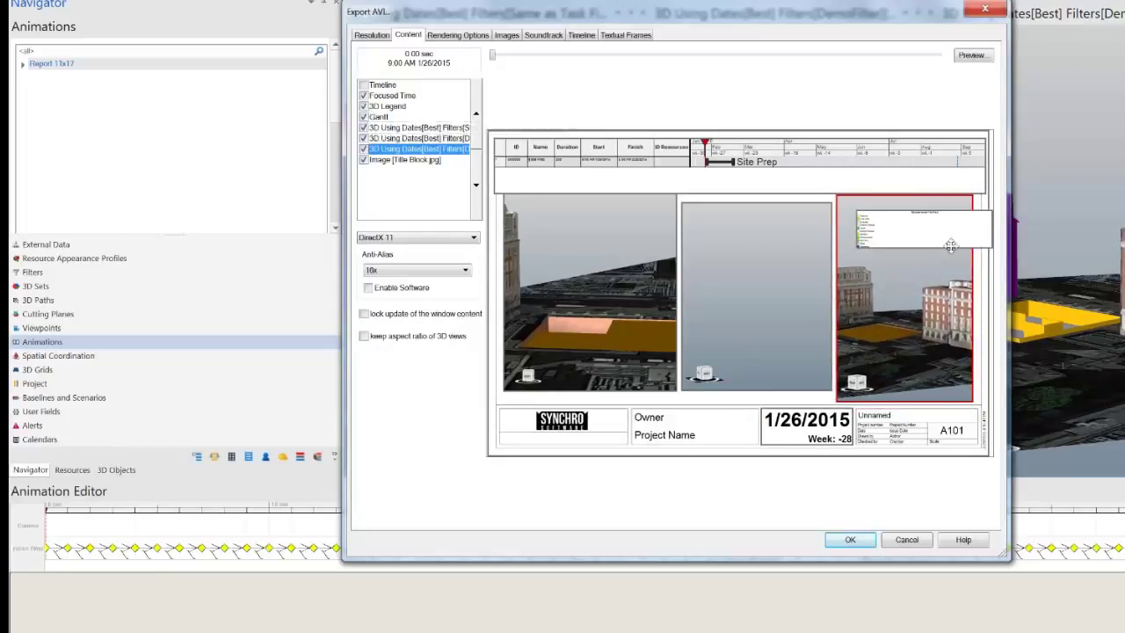
{"action": "left_click_drag", "start_coordinate": [945, 242], "coordinate": [836, 233]}
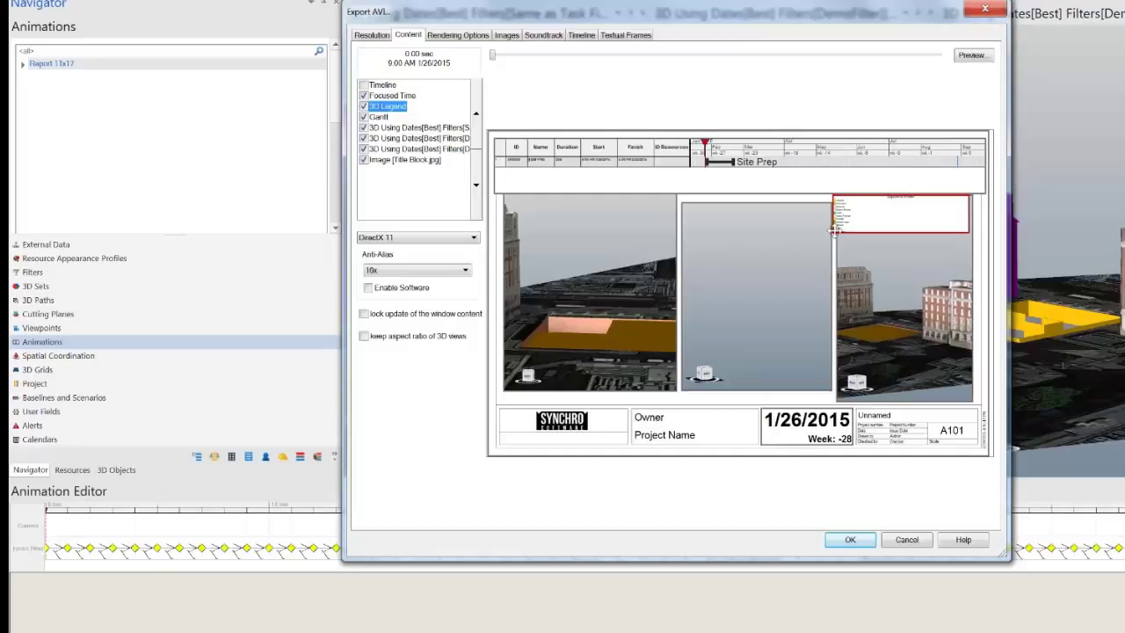
{"action": "left_click_drag", "start_coordinate": [843, 230], "coordinate": [904, 224]}
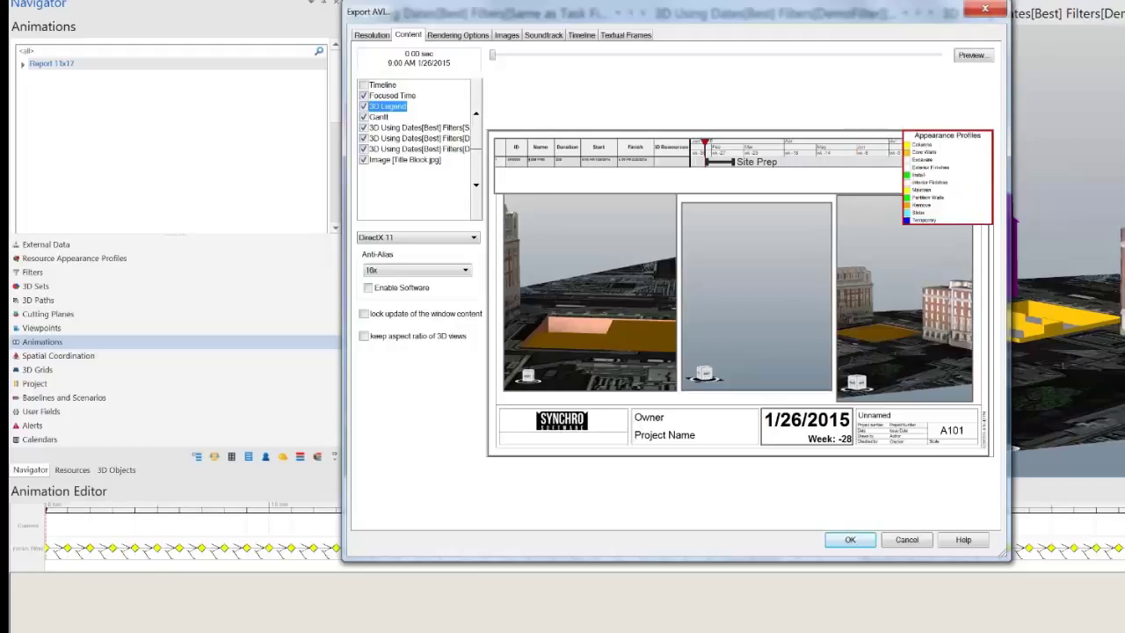
Step: Narrow the Gantt and place it back along the page's upper border, ending at the 3D Legend
{"action": "left_click_drag", "start_coordinate": [773, 151], "coordinate": [731, 285]}
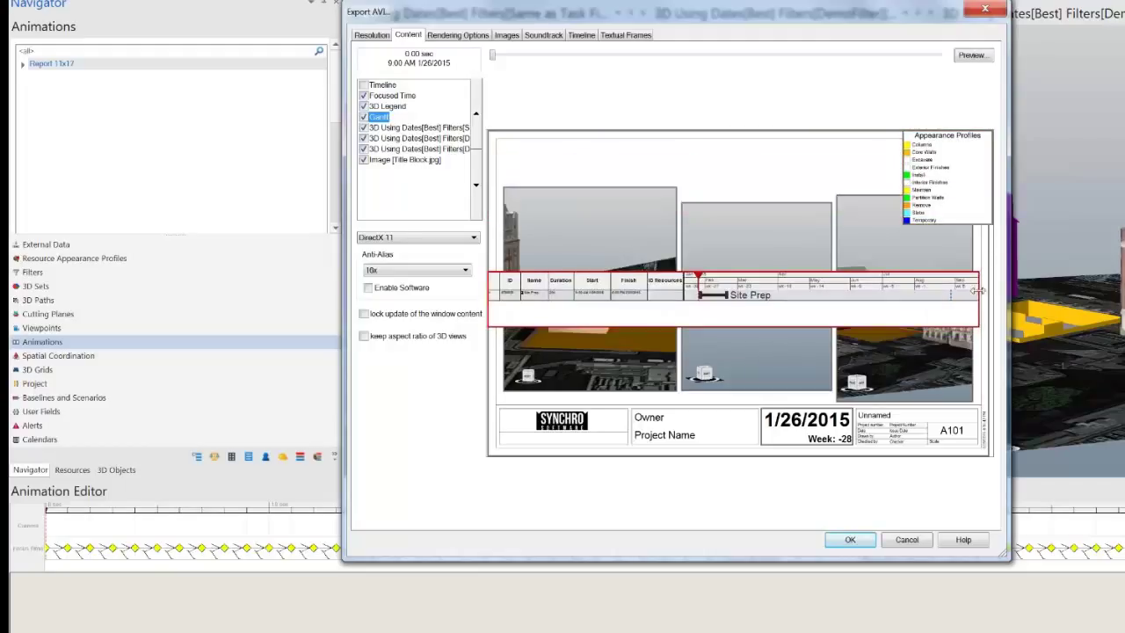
{"action": "left_click_drag", "start_coordinate": [979, 291], "coordinate": [905, 292]}
{"action": "left_click_drag", "start_coordinate": [824, 306], "coordinate": [823, 169]}
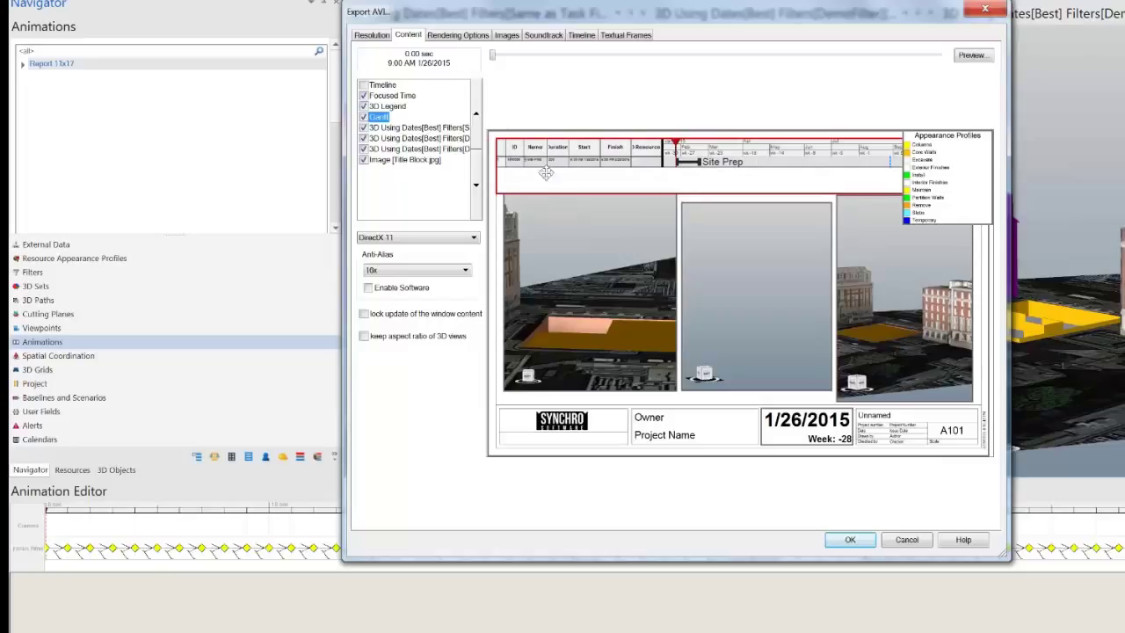
Step: Add a new textual frame to the export and set its text to "Caption"
{"action": "left_click", "coordinate": [626, 39]}
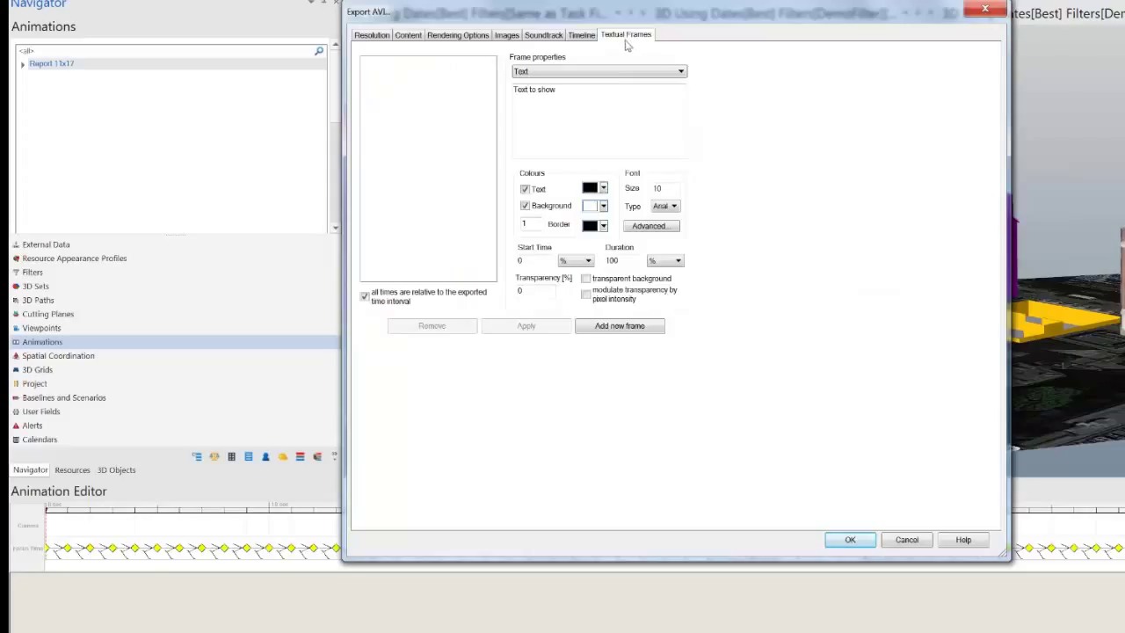
{"action": "left_click", "coordinate": [603, 108]}
{"action": "left_click", "coordinate": [620, 325]}
{"action": "left_click_drag", "start_coordinate": [569, 100], "coordinate": [454, 81]}
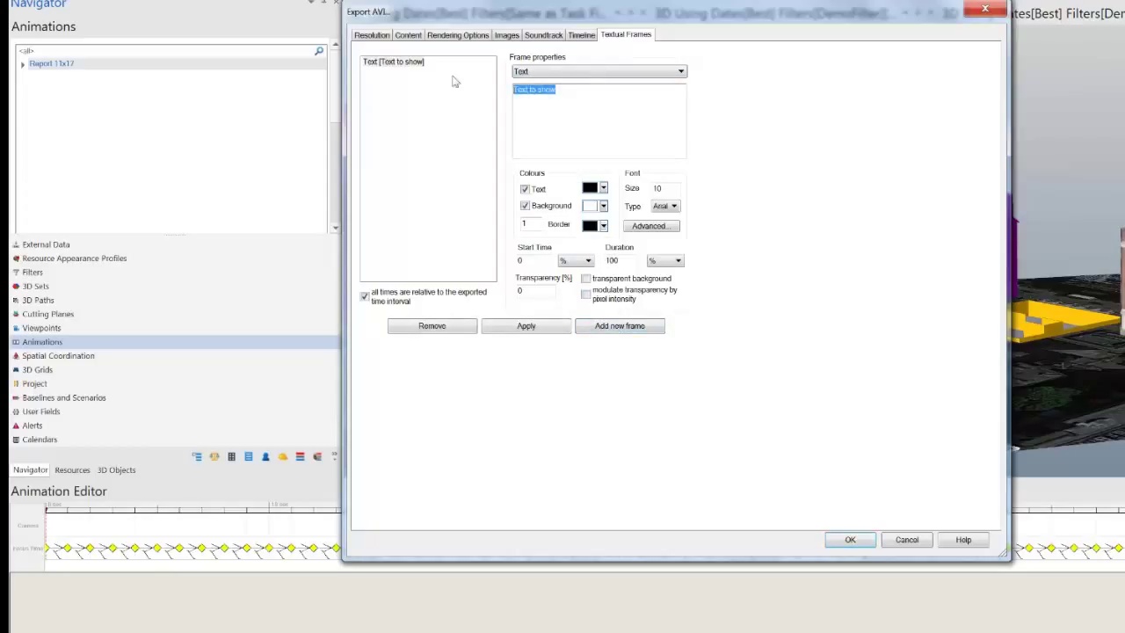
{"action": "type", "text": "Caption"}
{"action": "left_click", "coordinate": [515, 327]}
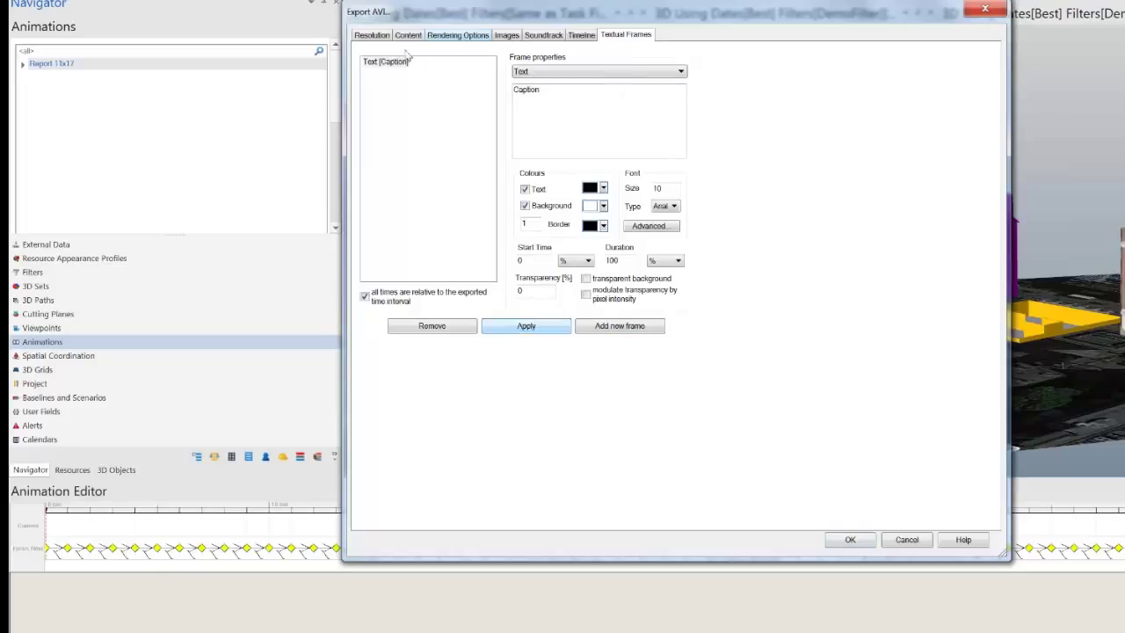
Step: Raise the Caption text frame to the front of the content order and shrink it into the upper-left corner of the first 3D view
{"action": "left_click", "coordinate": [370, 37]}
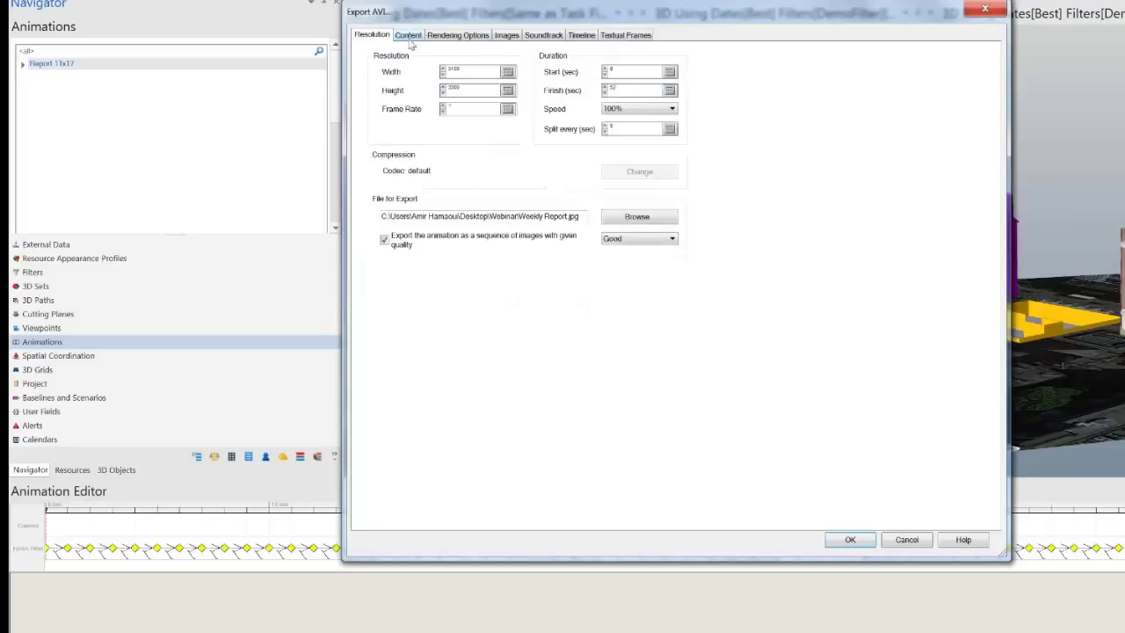
{"action": "left_click", "coordinate": [408, 35]}
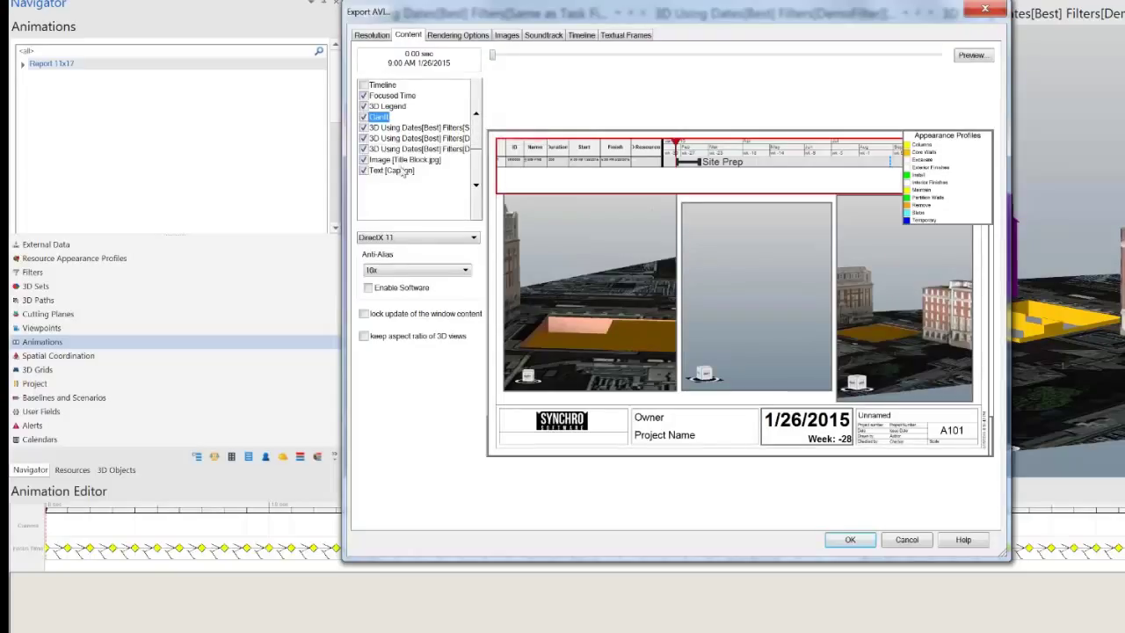
{"action": "left_click", "coordinate": [402, 170]}
{"action": "left_click", "coordinate": [476, 116]}
{"action": "left_click", "coordinate": [476, 113]}
{"action": "left_click", "coordinate": [475, 114]}
{"action": "left_click", "coordinate": [475, 114]}
{"action": "left_click", "coordinate": [475, 114]}
{"action": "left_click", "coordinate": [475, 113]}
{"action": "left_click", "coordinate": [476, 113]}
{"action": "left_click", "coordinate": [476, 114]}
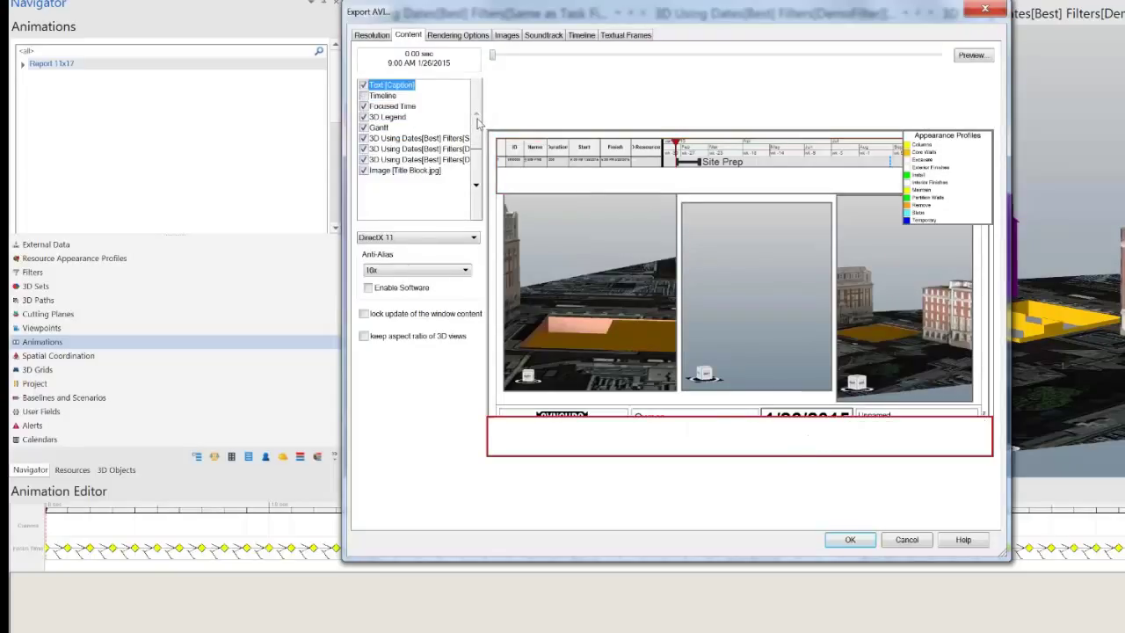
{"action": "left_click_drag", "start_coordinate": [711, 446], "coordinate": [755, 238]}
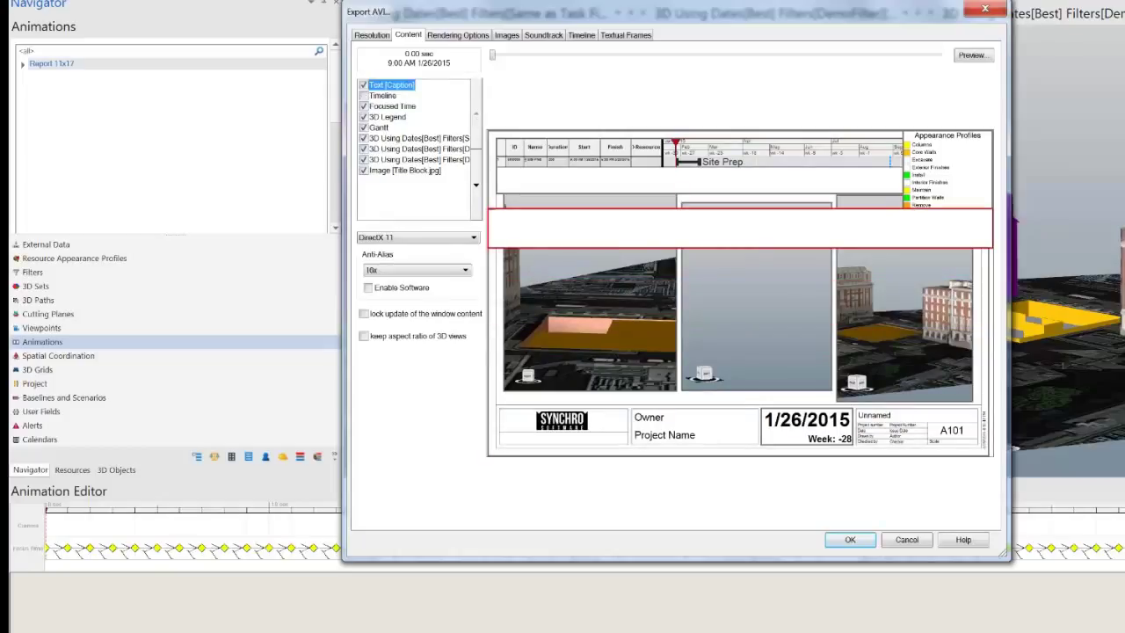
{"action": "left_click_drag", "start_coordinate": [993, 248], "coordinate": [537, 204]}
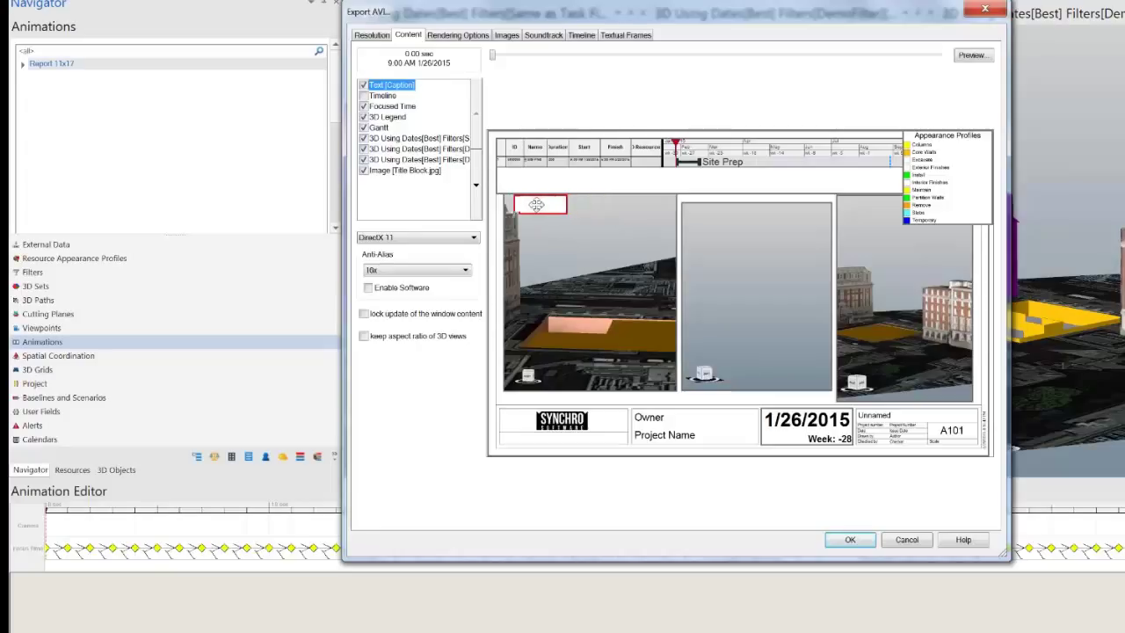
Step: Review the rendering, image, soundtrack, content and resolution settings, and start exporting the Weekly Report image sequence
{"action": "left_click", "coordinate": [446, 34]}
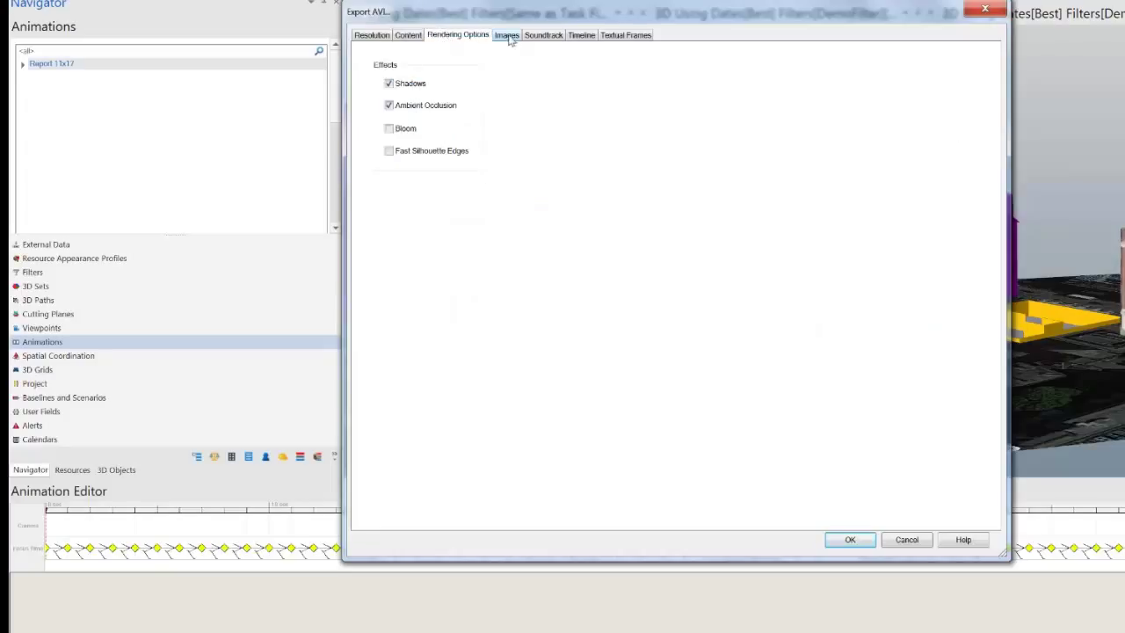
{"action": "left_click", "coordinate": [506, 35]}
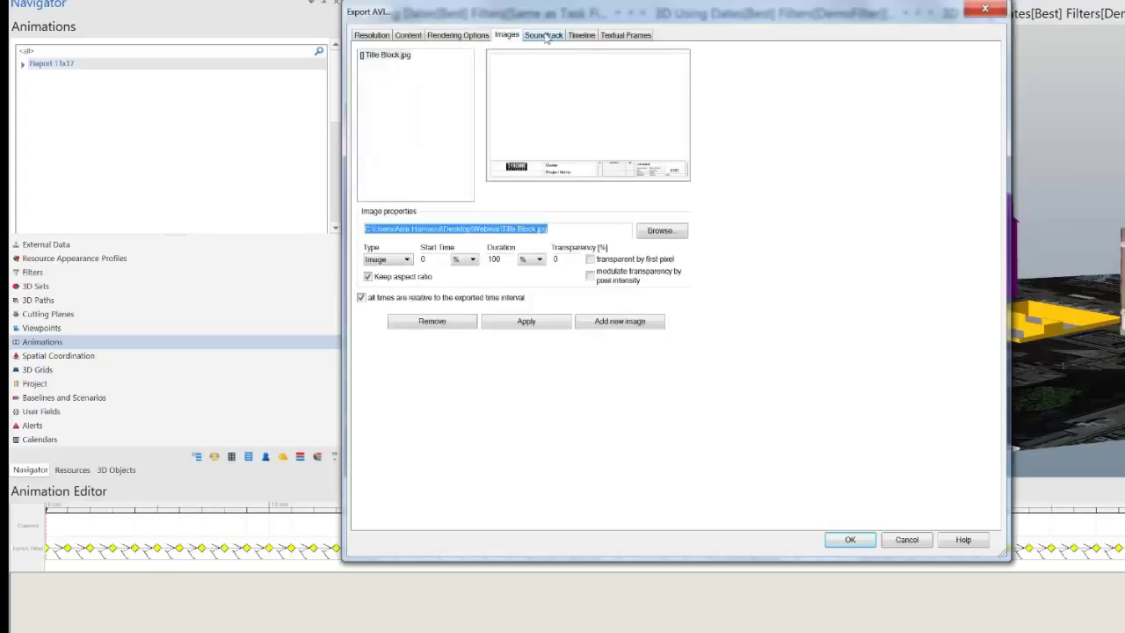
{"action": "left_click", "coordinate": [546, 35]}
{"action": "left_click", "coordinate": [403, 36]}
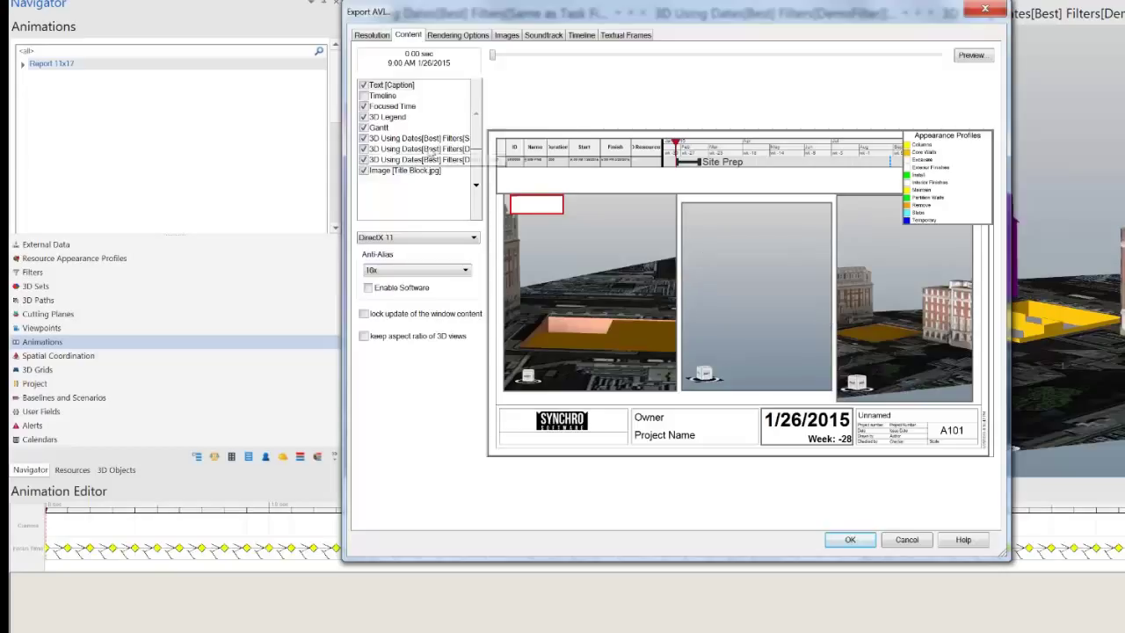
{"action": "left_click", "coordinate": [372, 36]}
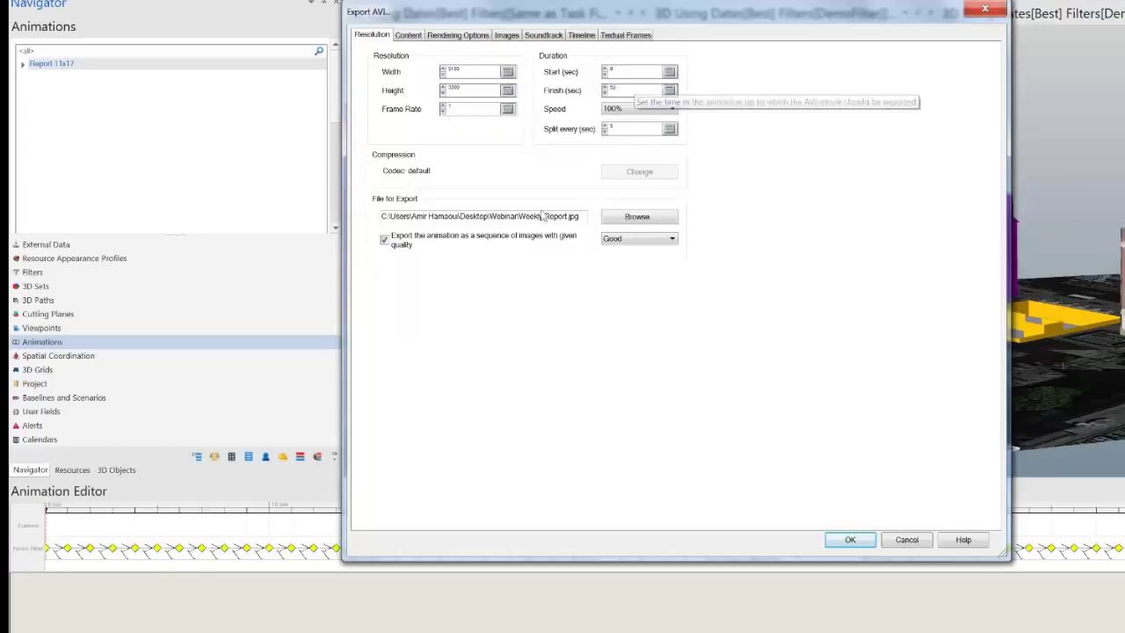
{"action": "left_click", "coordinate": [851, 546]}
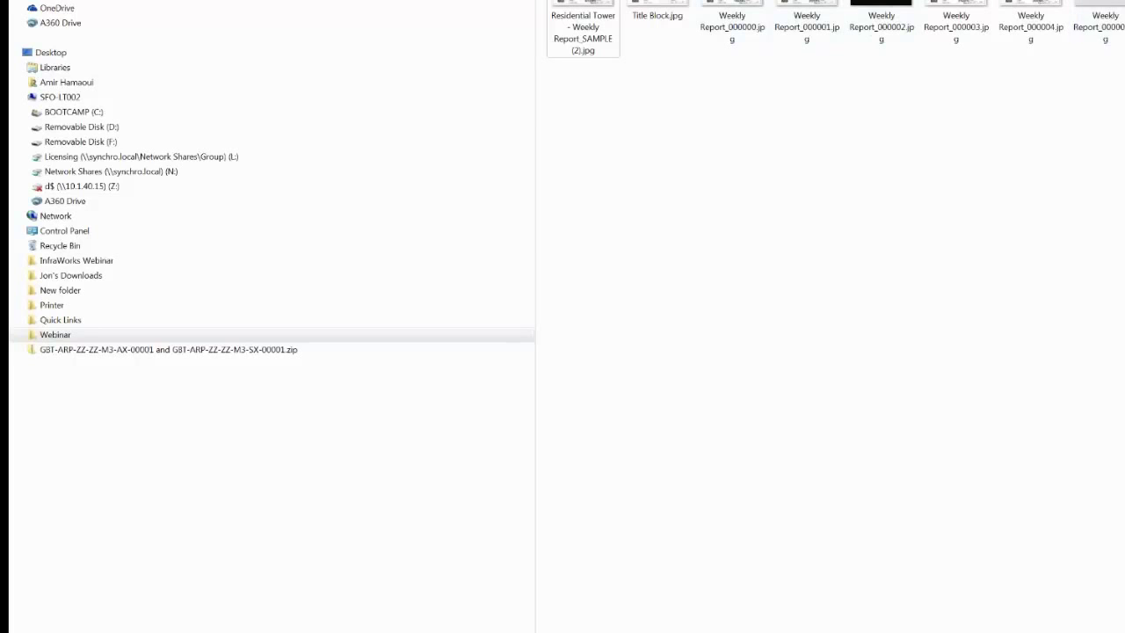
Step: Open Weekly Report_000000.jpg from the Webinar folder and page forward through the exported report sheets to 4/27/2015
{"action": "scroll", "coordinate": [881, 17], "scroll_direction": "down", "scroll_amount": 1}
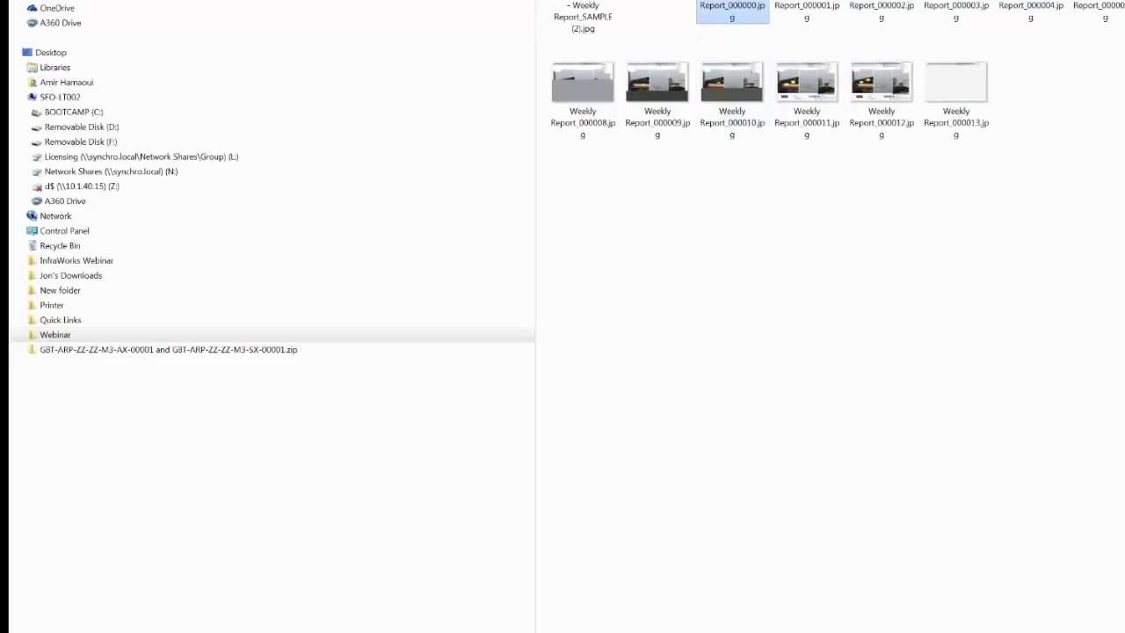
{"action": "double_click", "coordinate": [732, 11]}
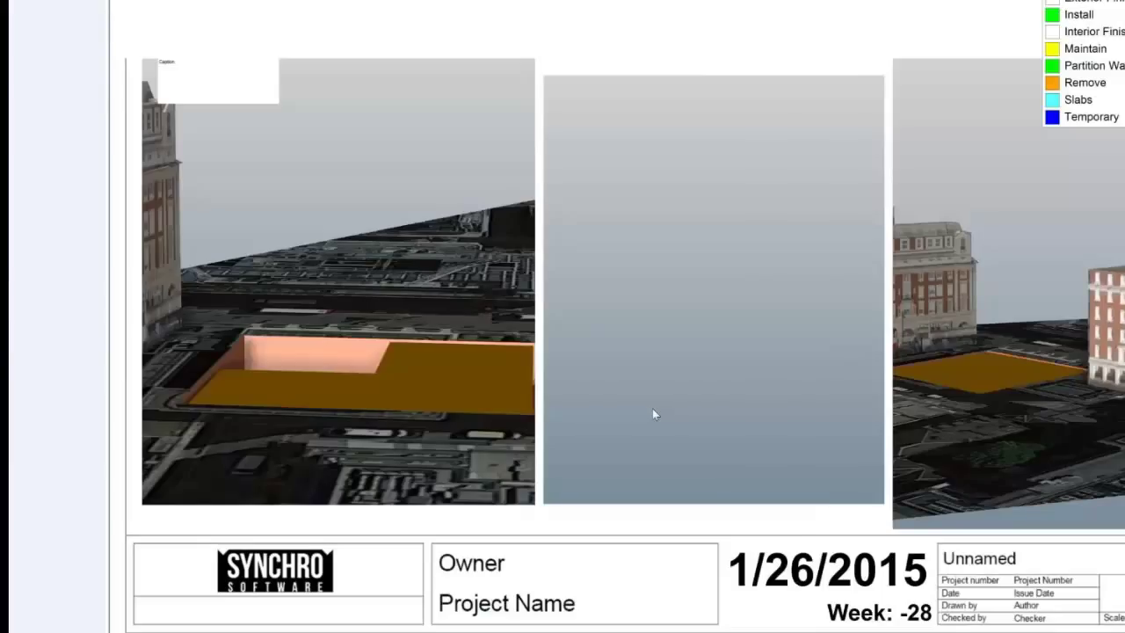
{"action": "key", "text": "Right"}
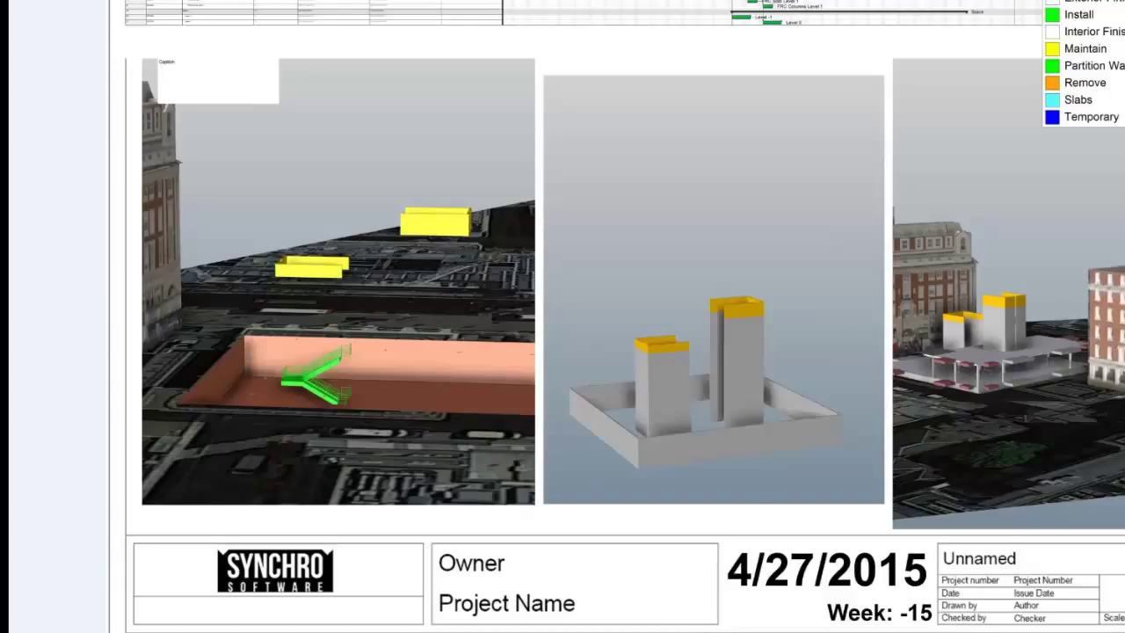
{"action": "mouse_move", "coordinate": [798, 242]}
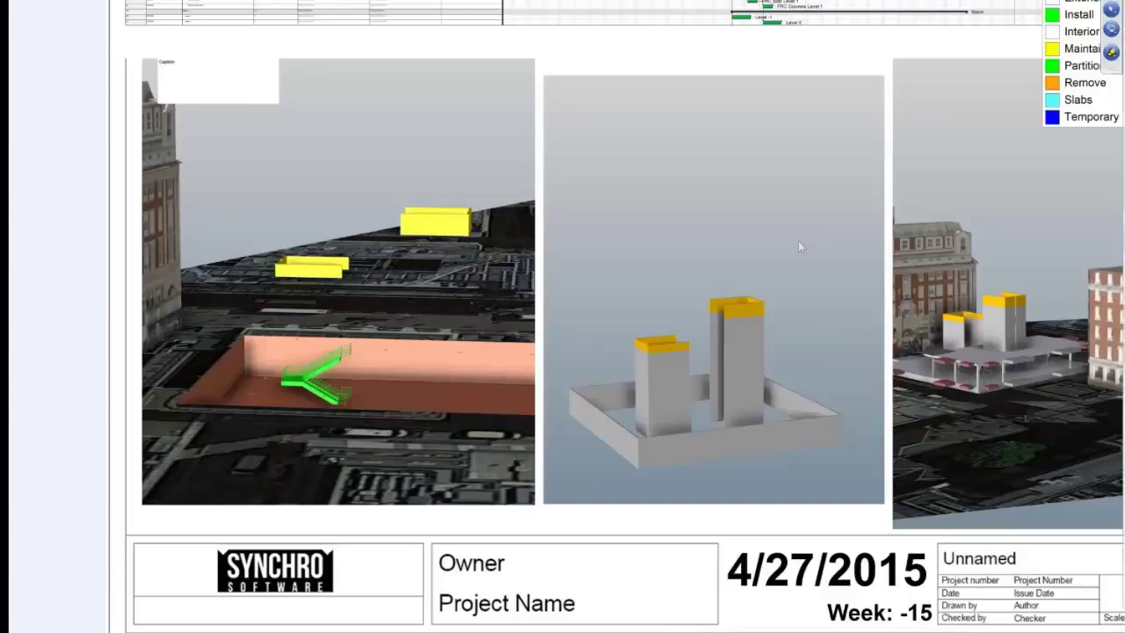